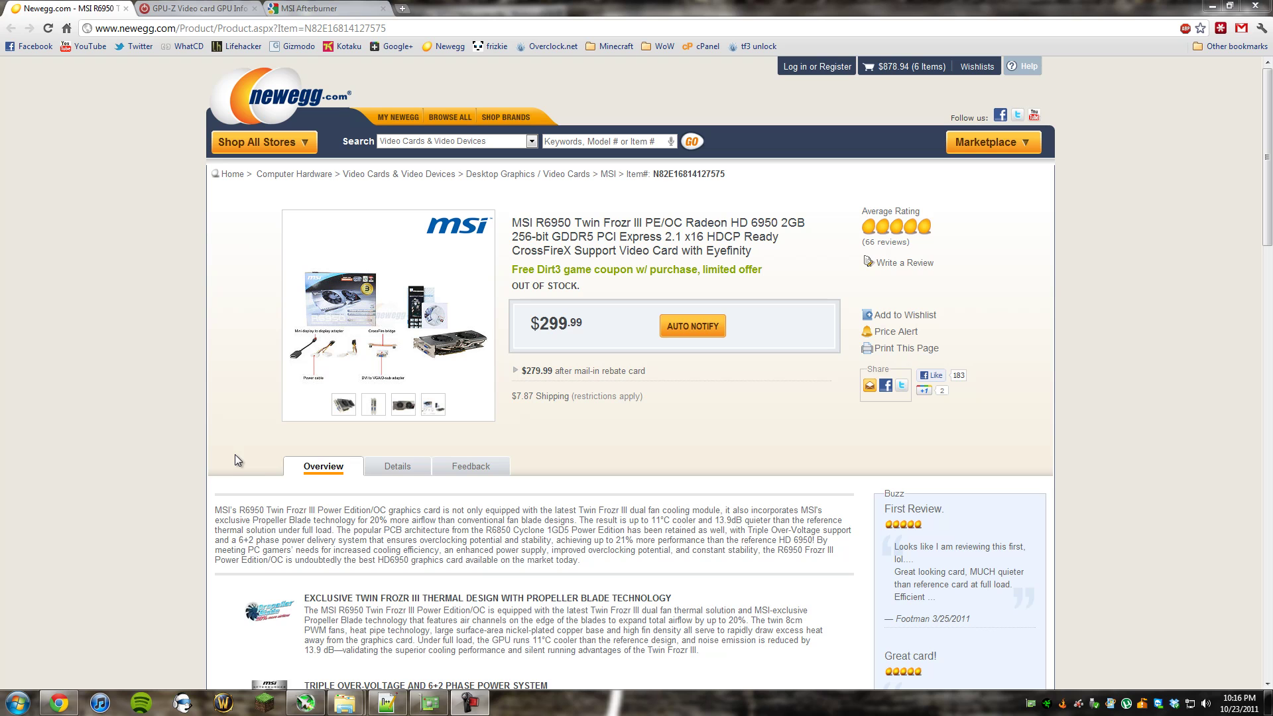
Step: Swap the Newegg main image to the first thumbnail's photo of the MSI R6950 card
mouse_move(344, 409)
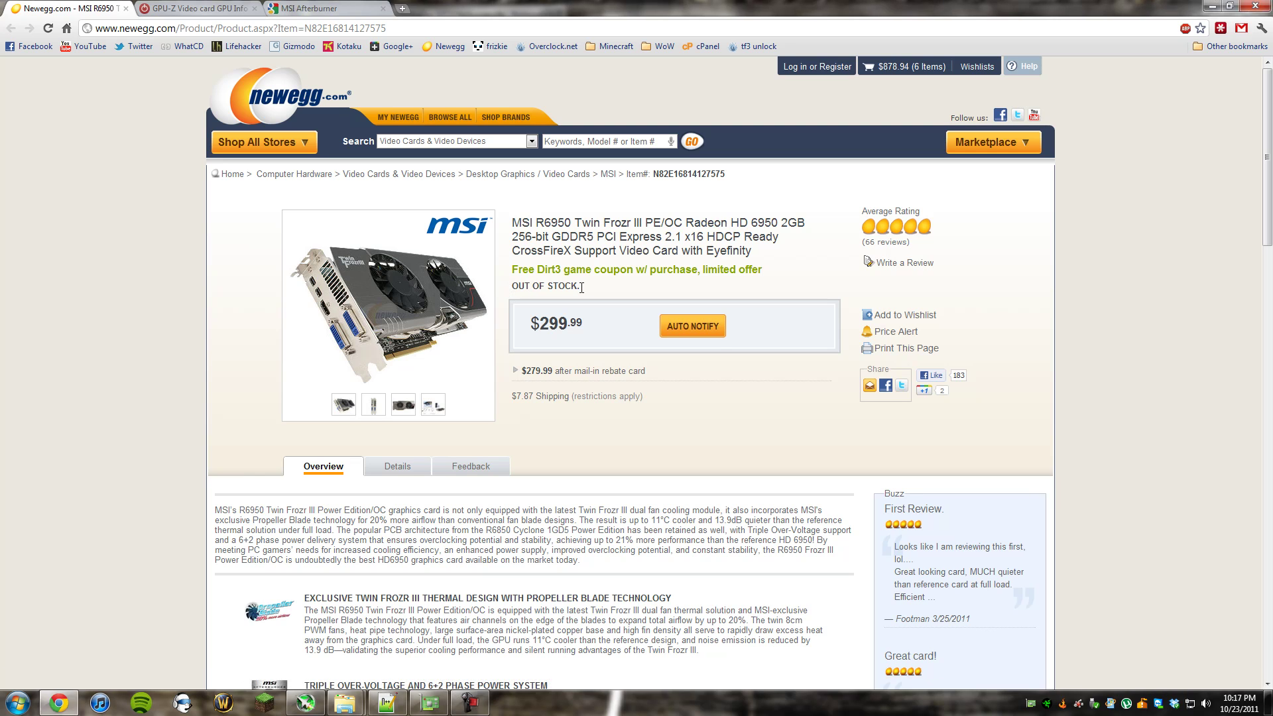
drag(508, 286, 606, 289)
click(605, 289)
scroll(111, 372, down, 5)
scroll(110, 372, up, 5)
Step: View the GPU-Z page, then the MSI Afterburner v2.1.0 download page
click(218, 8)
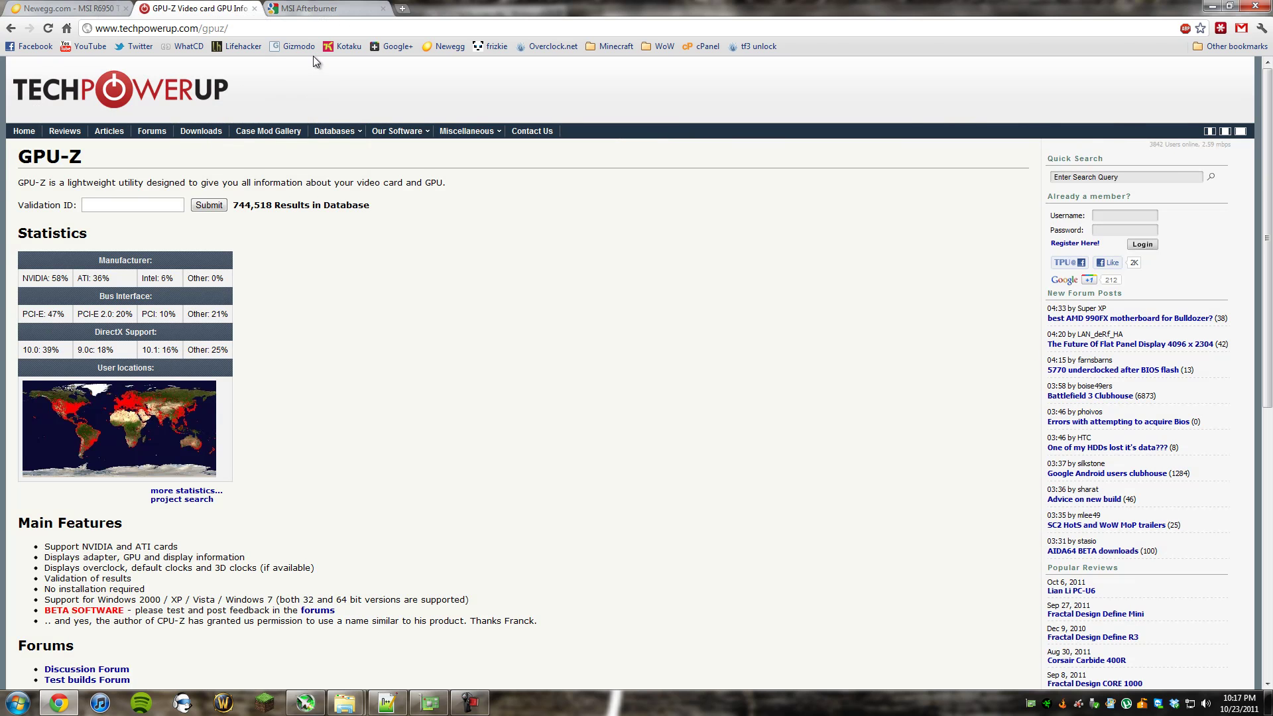
click(317, 8)
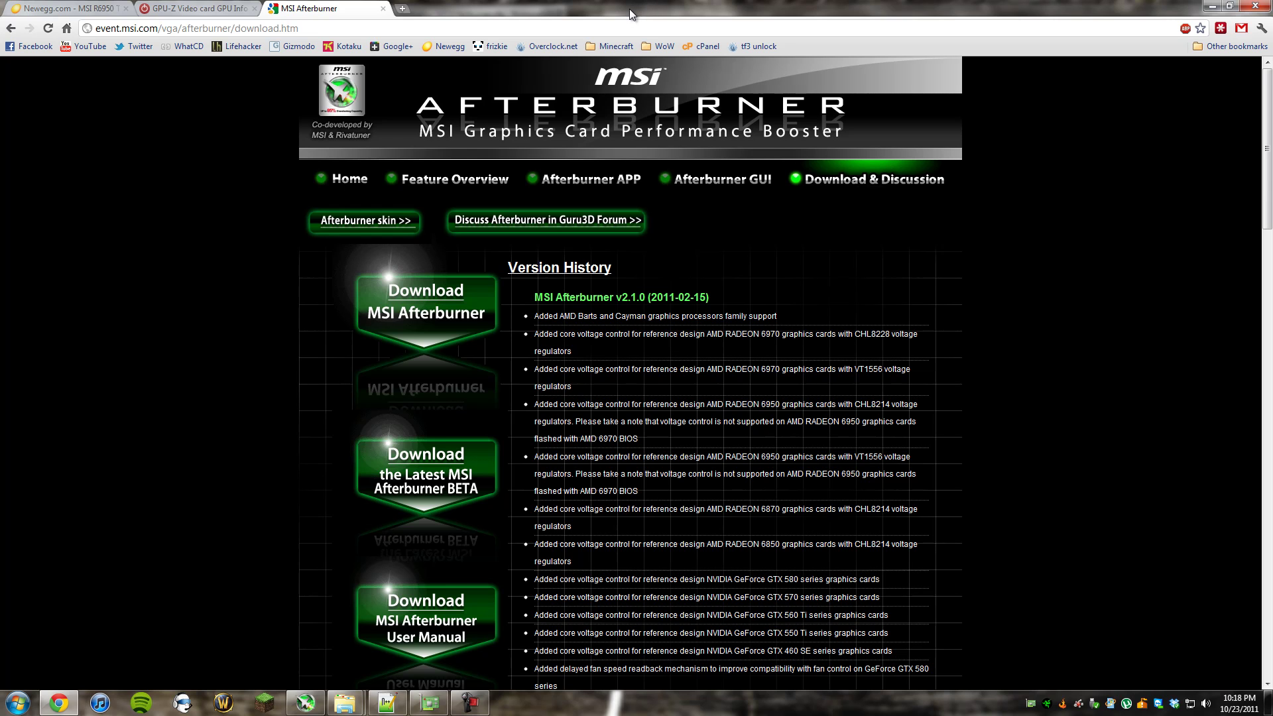
Step: Minimize Chrome and the MSIAfterburner.cfg editor to reveal Afterburner, GPU-Z and both folders
key(super+Down)
key(super+Down)
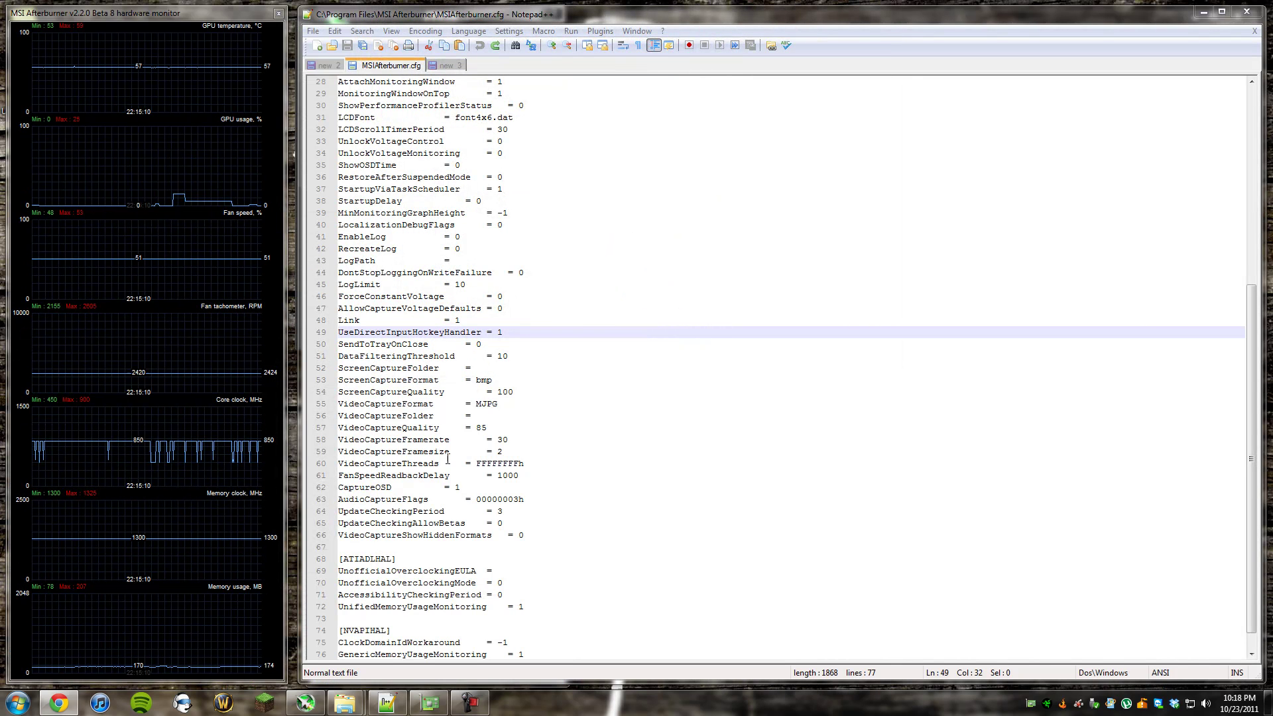
click(575, 415)
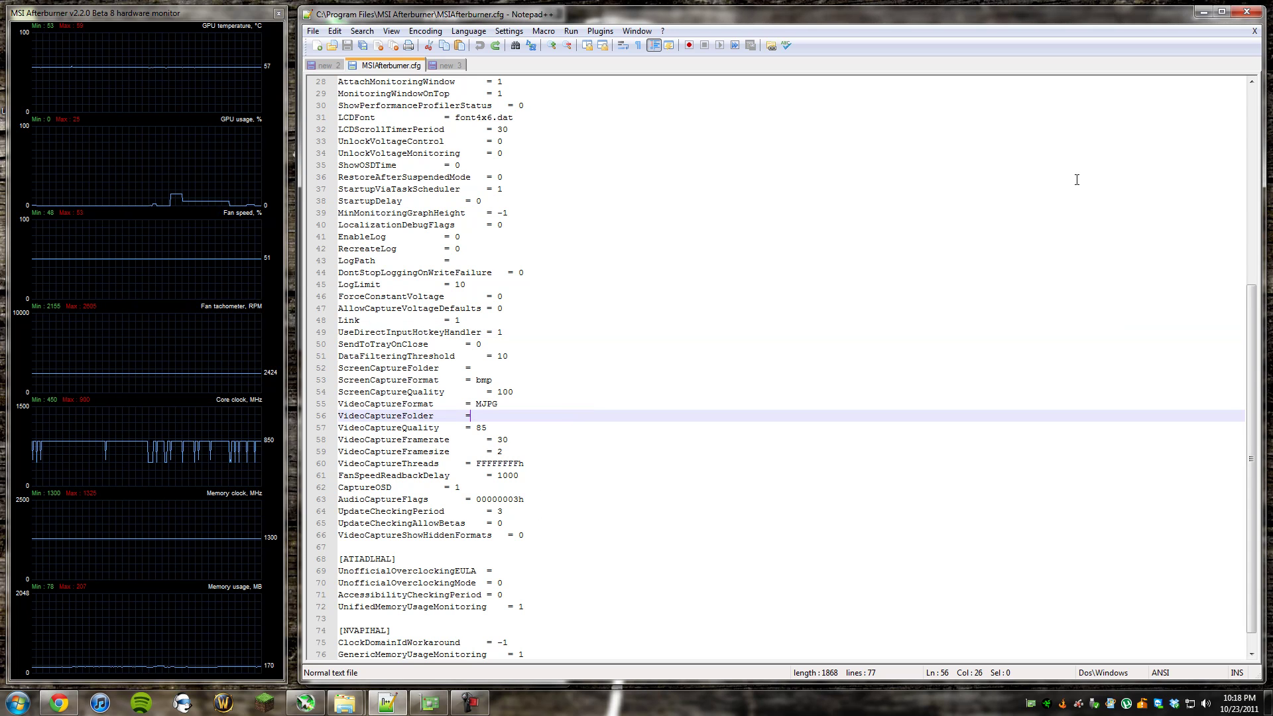
click(1202, 11)
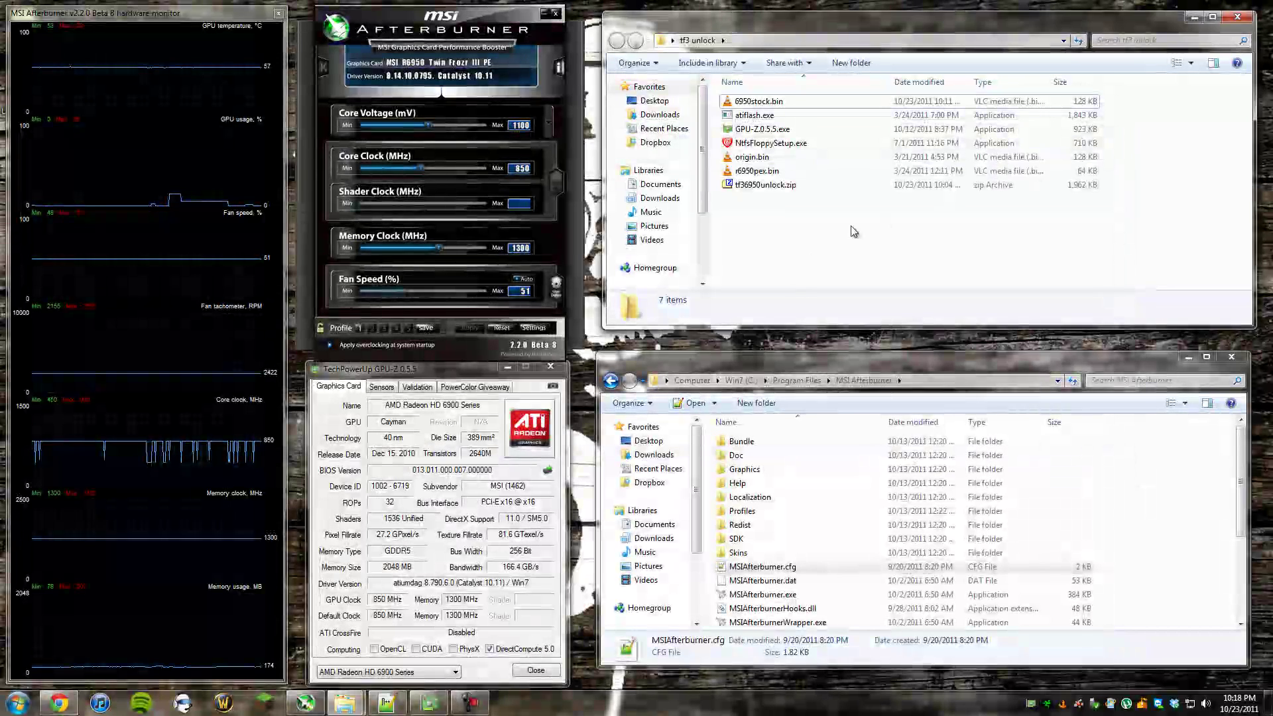
Step: Delete 6950stock.bin from the tf3 unlock folder
click(780, 181)
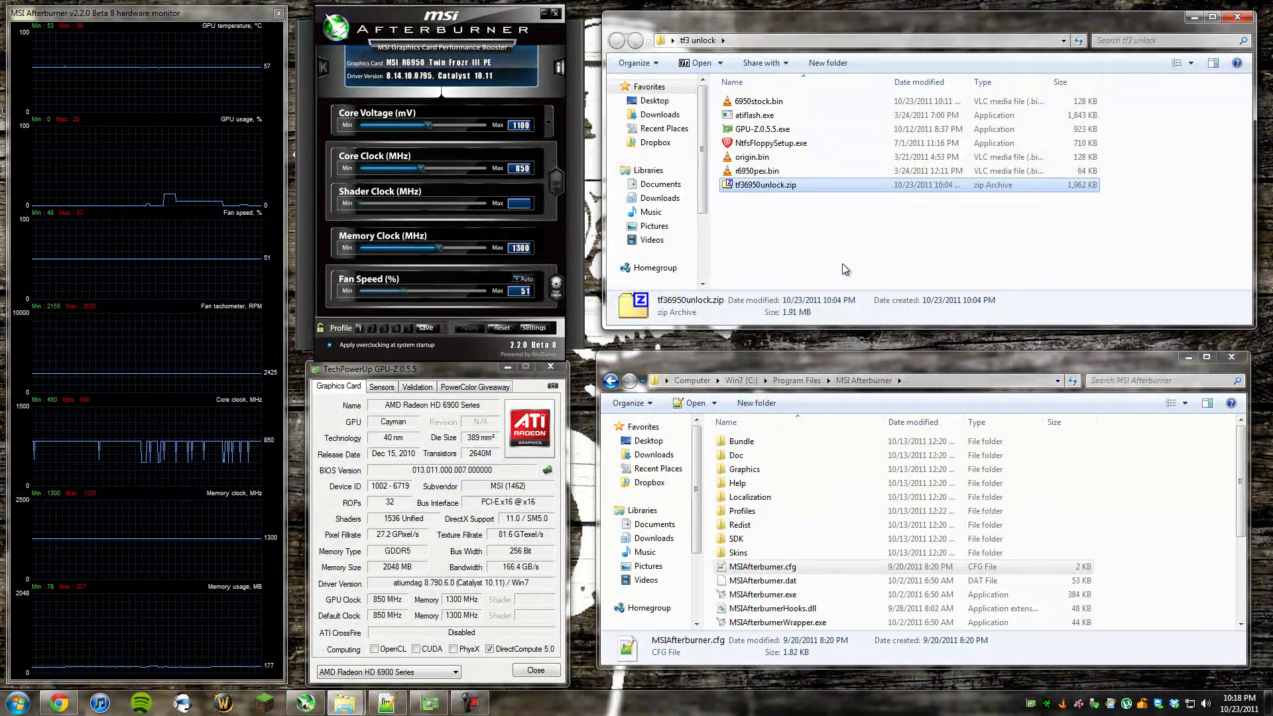
click(802, 225)
click(759, 103)
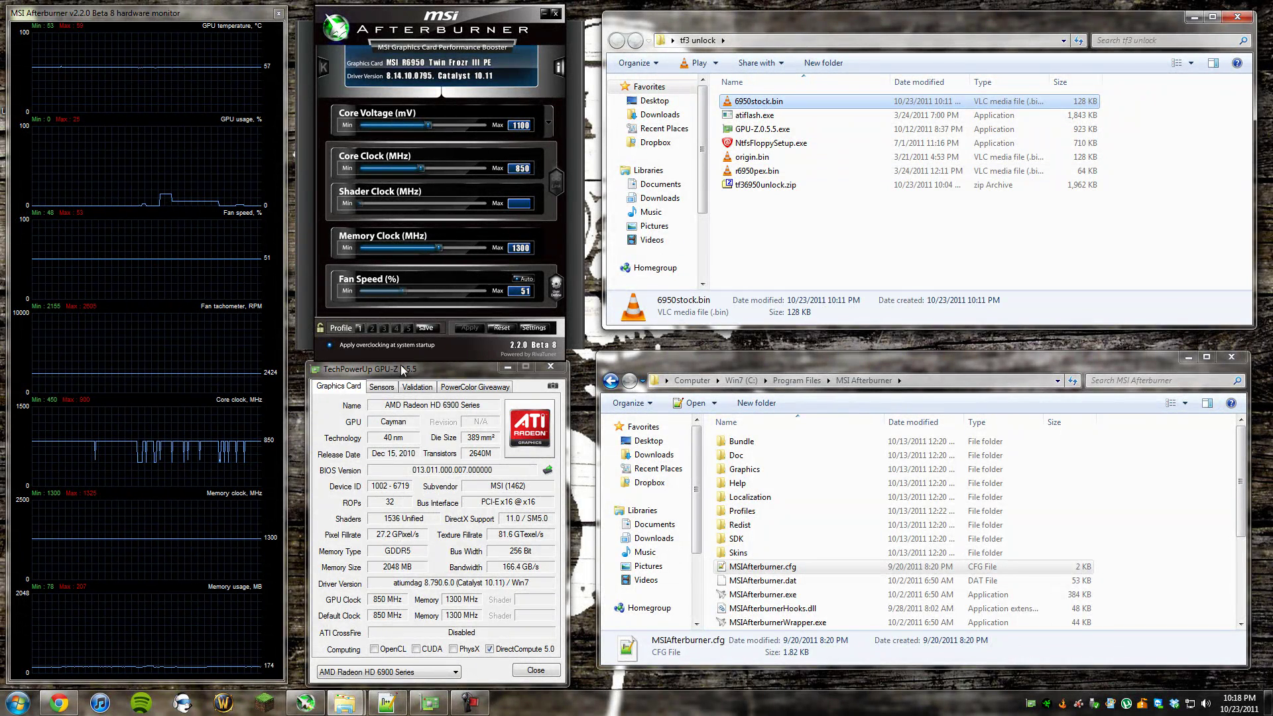
click(484, 403)
click(702, 312)
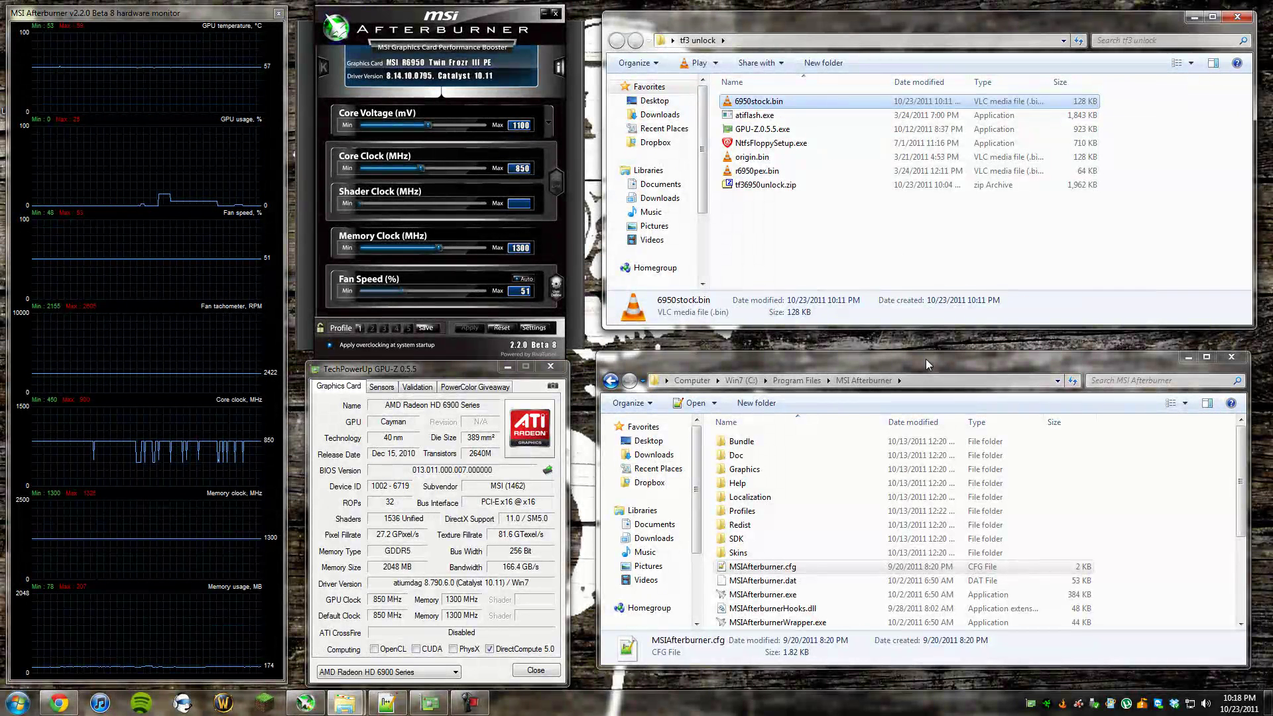
key(Delete)
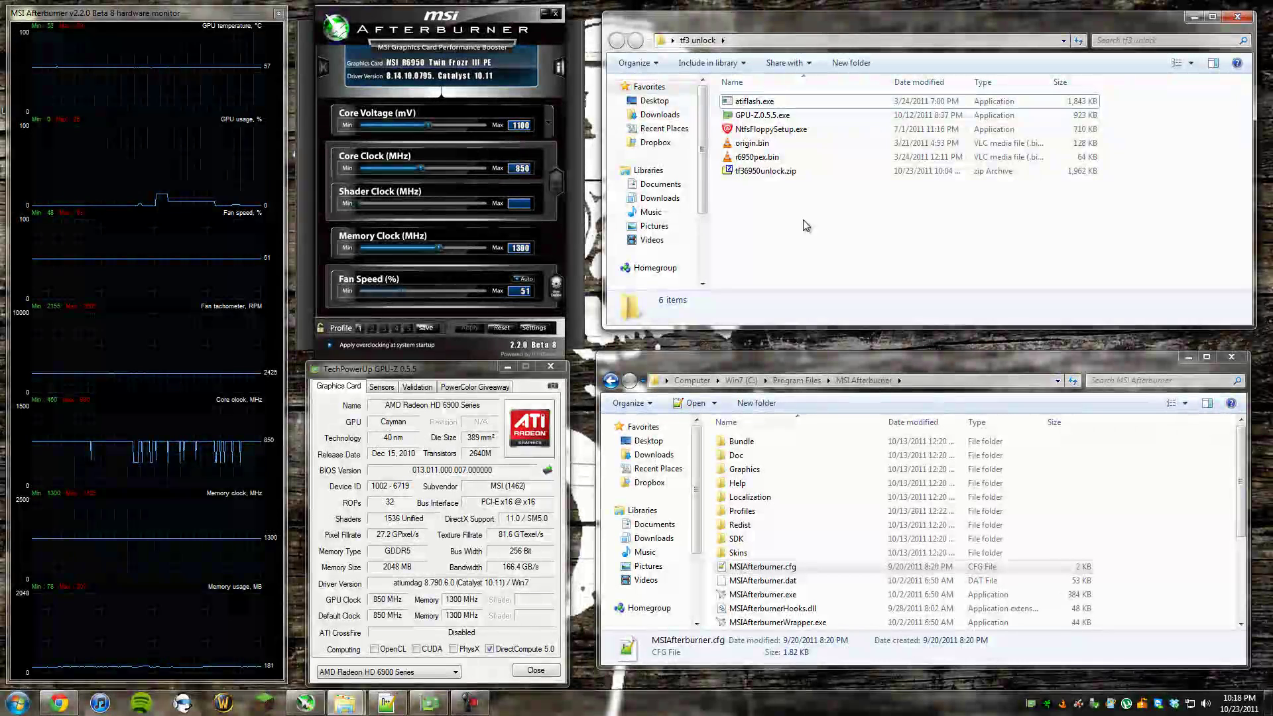
Step: Step through the remaining files, from atiflash.exe and origin.bin to GPU-Z.0.5.5.exe
click(773, 103)
click(771, 144)
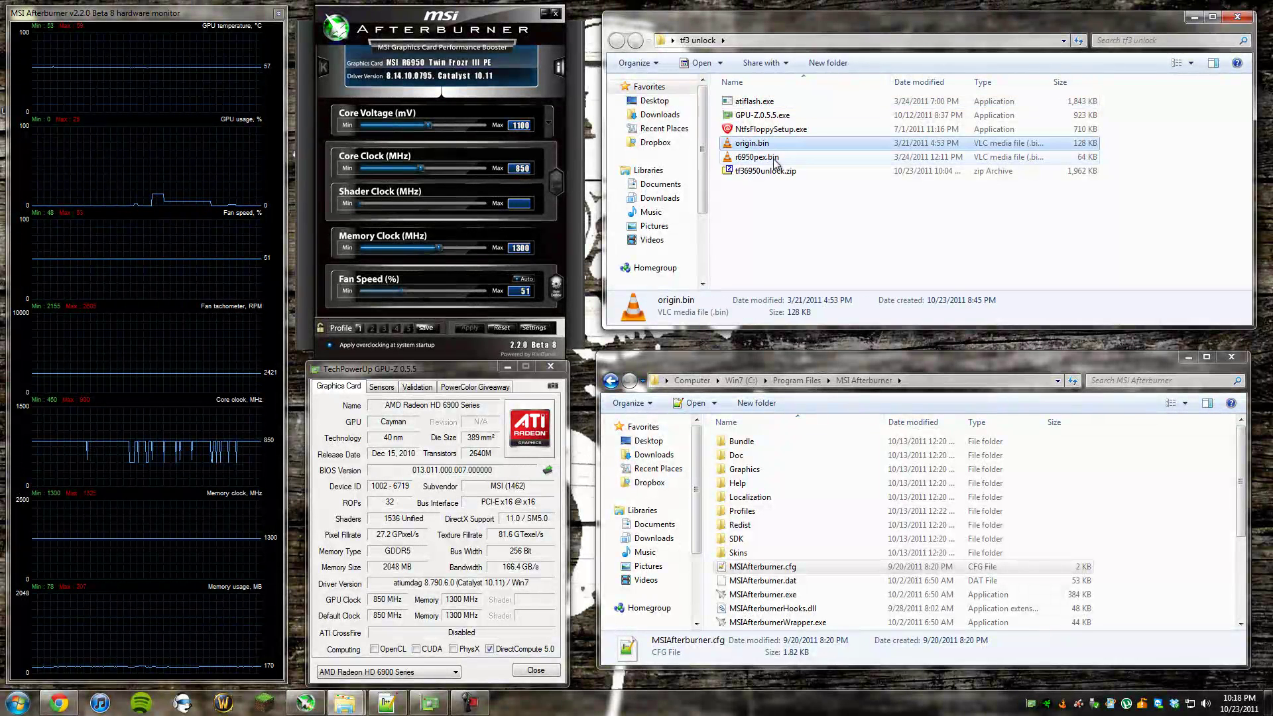
key(Down)
key(Up)
key(Up)
key(Up)
key(Up)
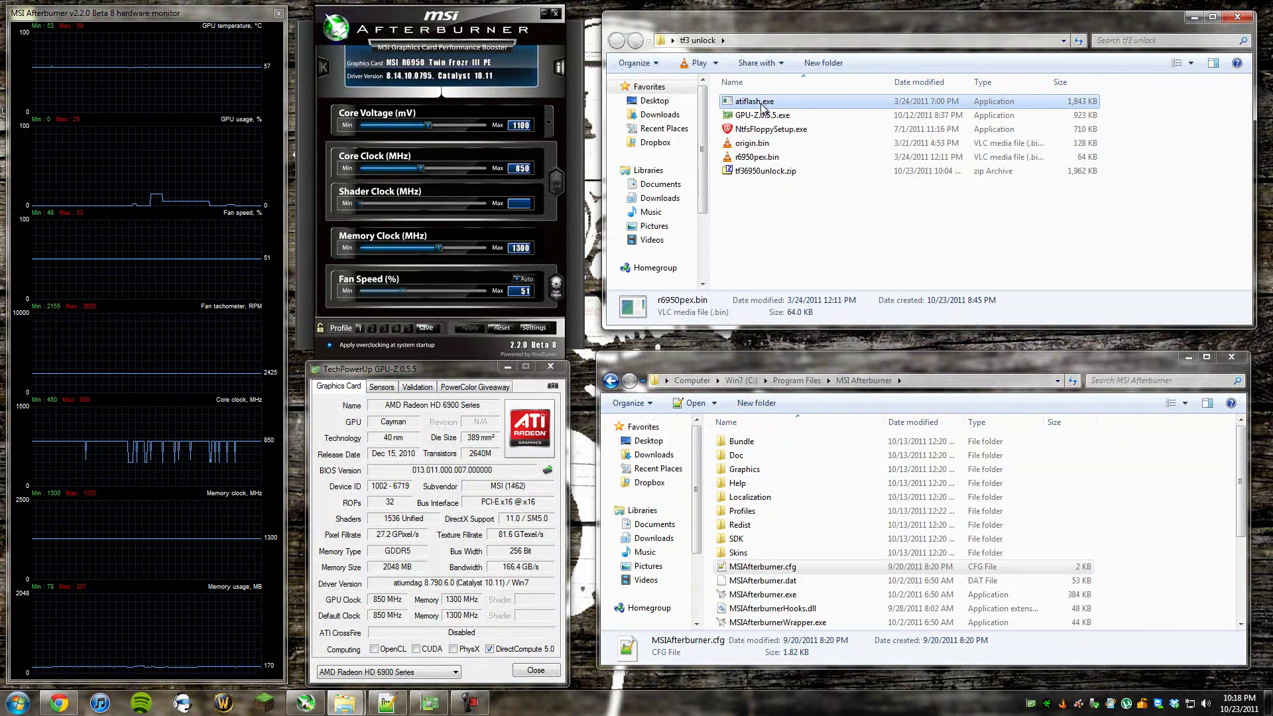
key(Down)
key(Down)
click(788, 214)
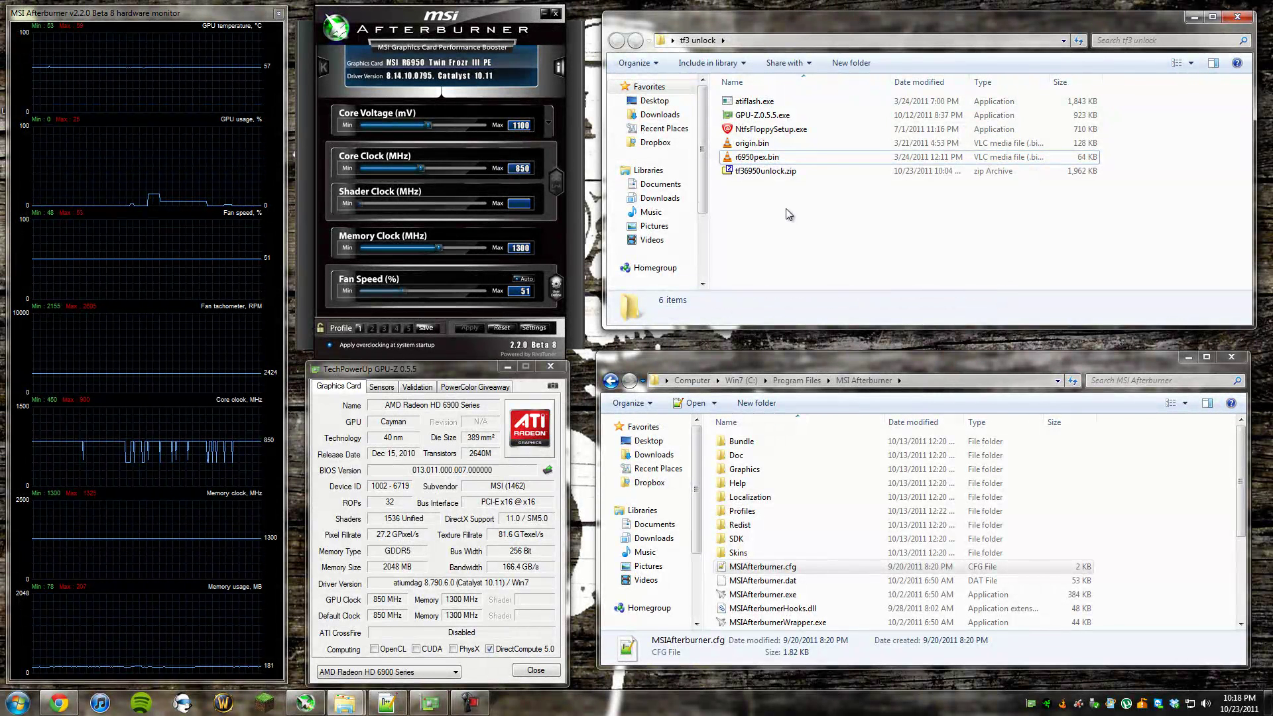
key(Up)
key(Up)
key(Up)
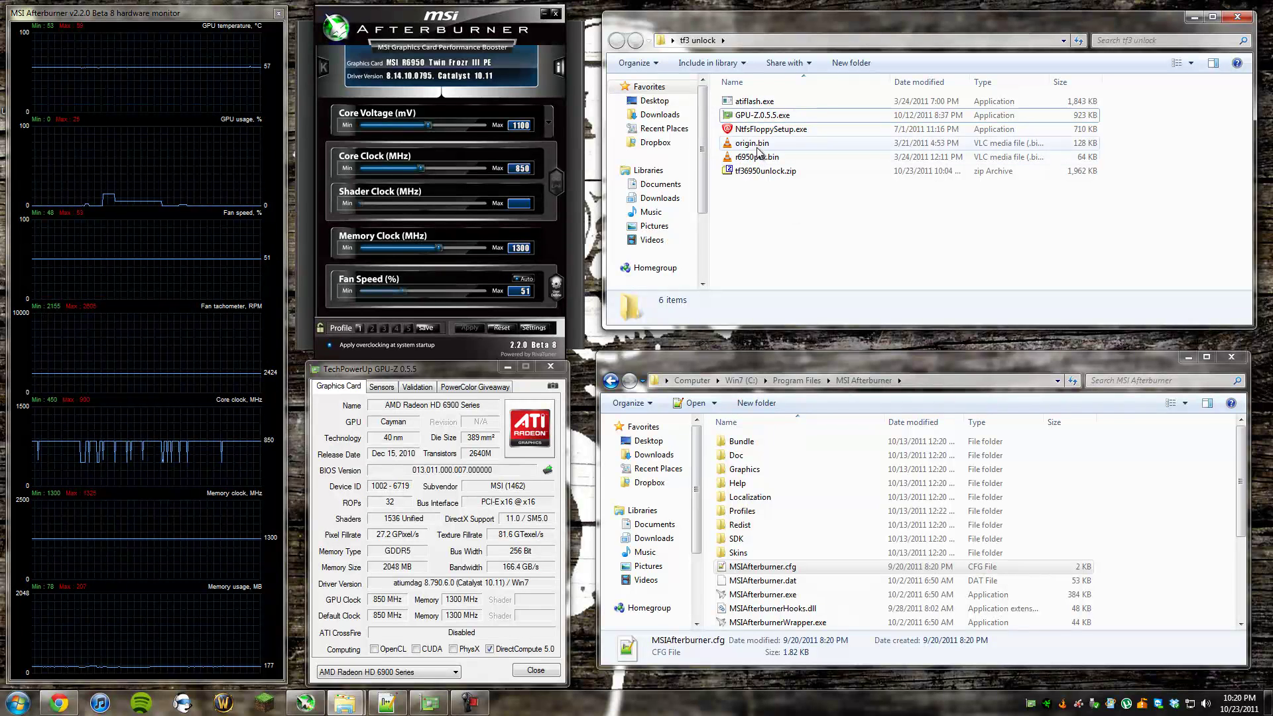
click(769, 129)
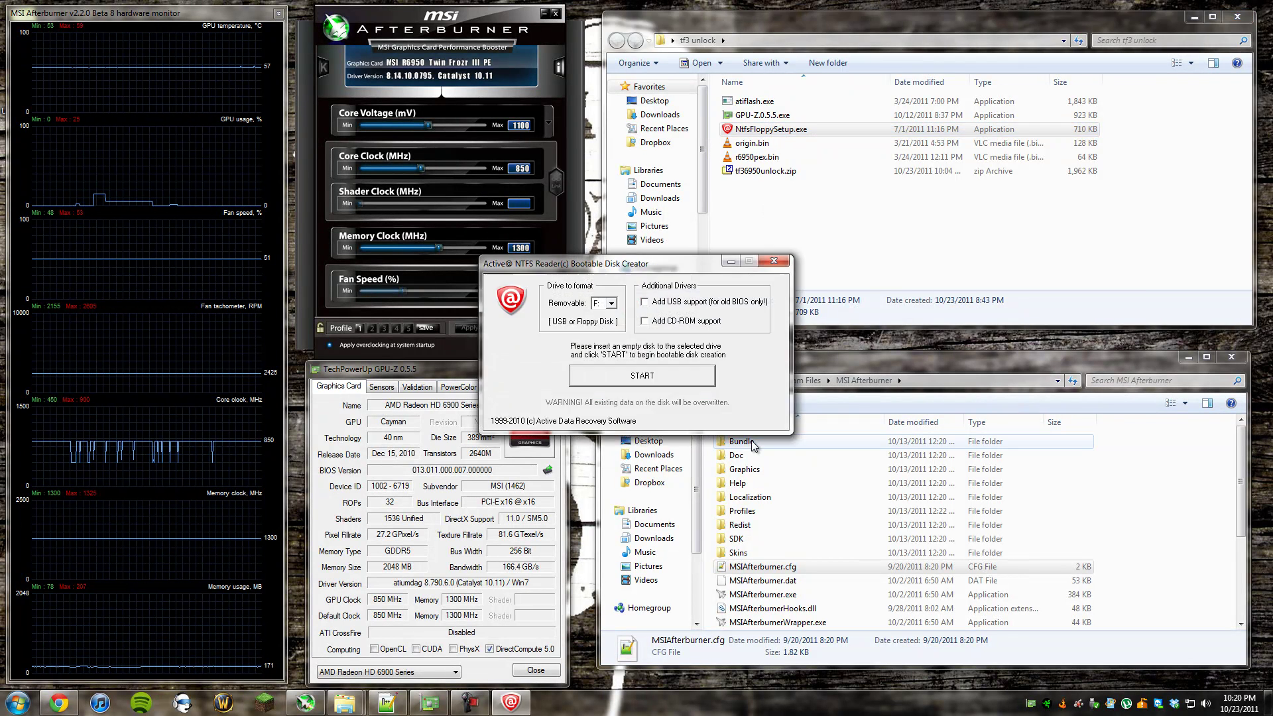
click(603, 303)
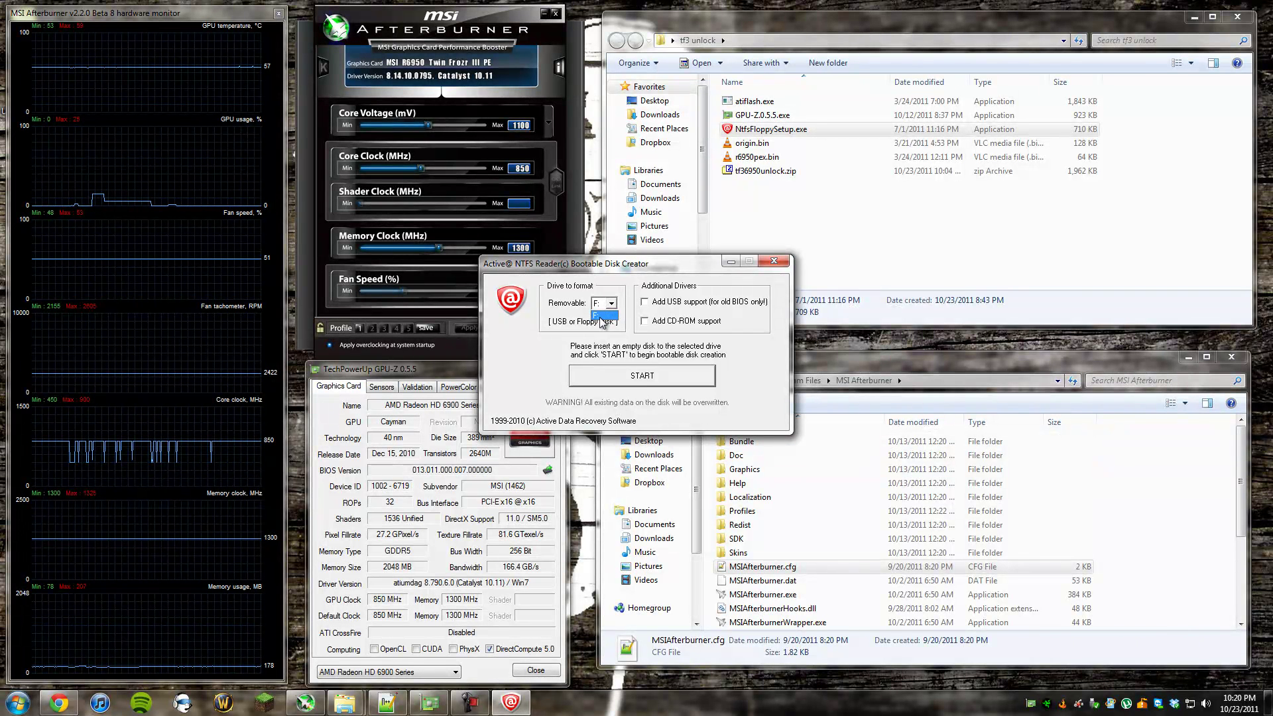
click(603, 344)
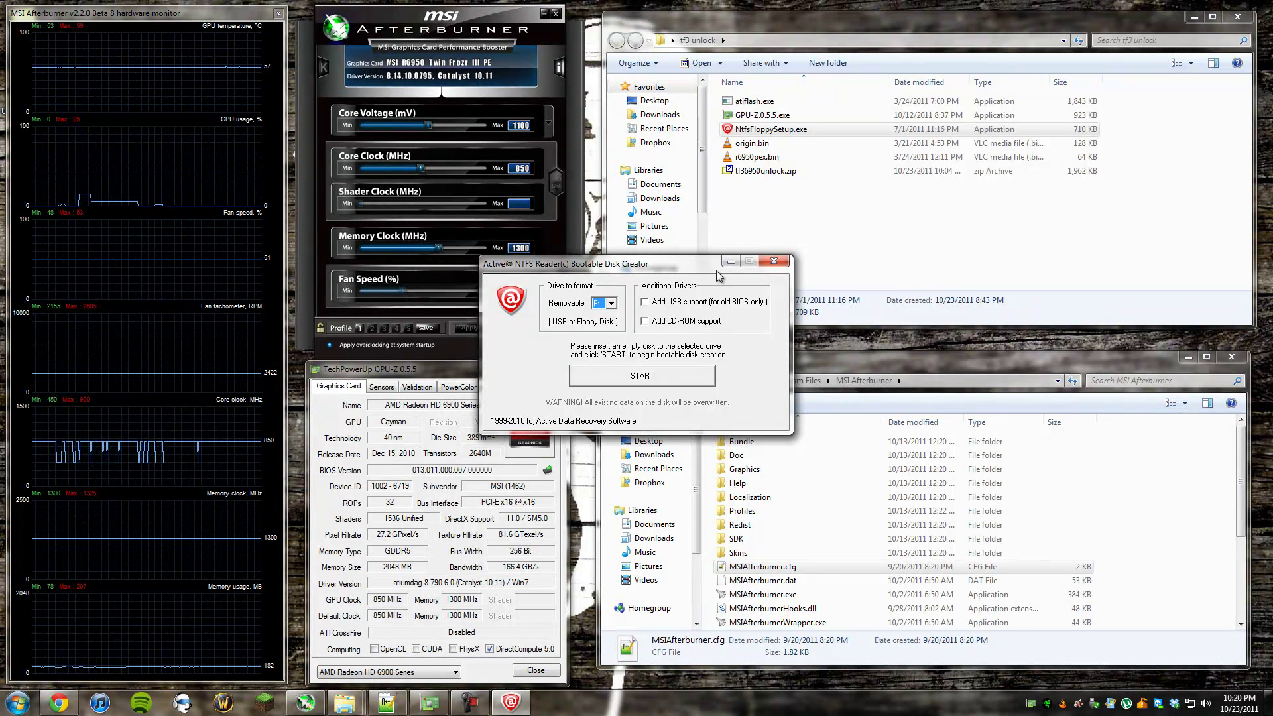
click(774, 261)
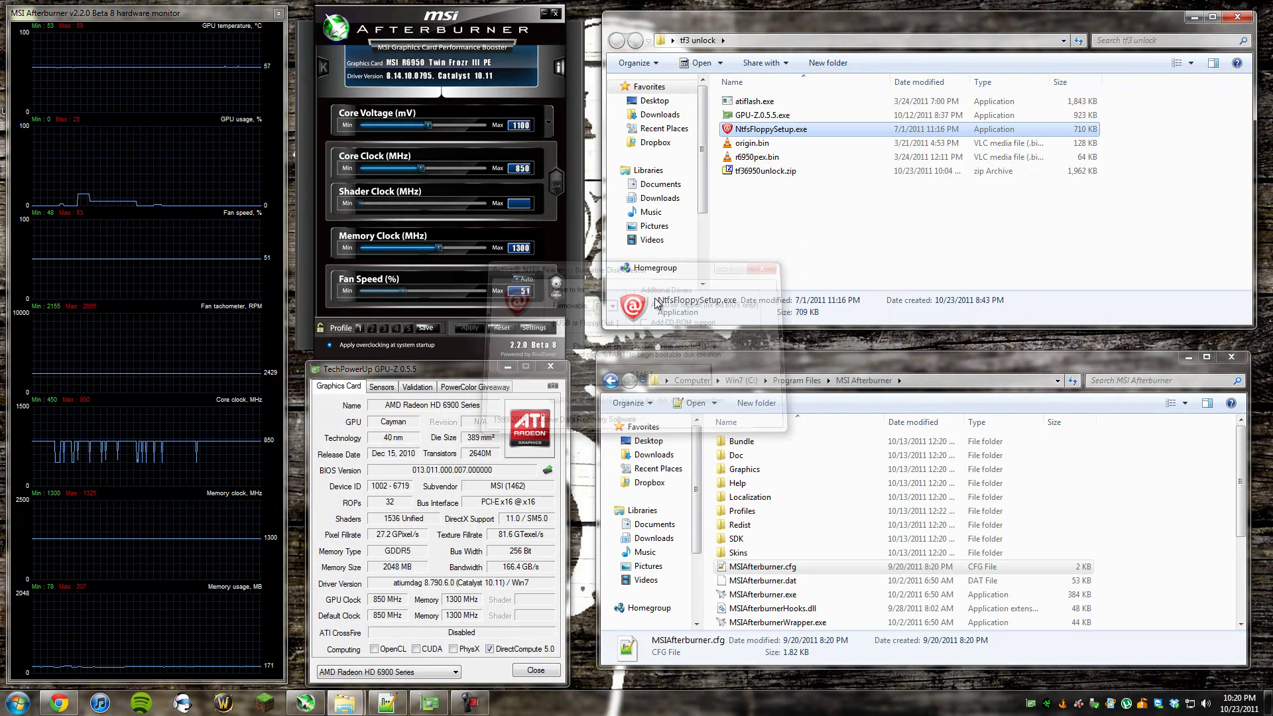
Step: Open Removable Disk (F:) from Computer in the Start menu
click(8, 710)
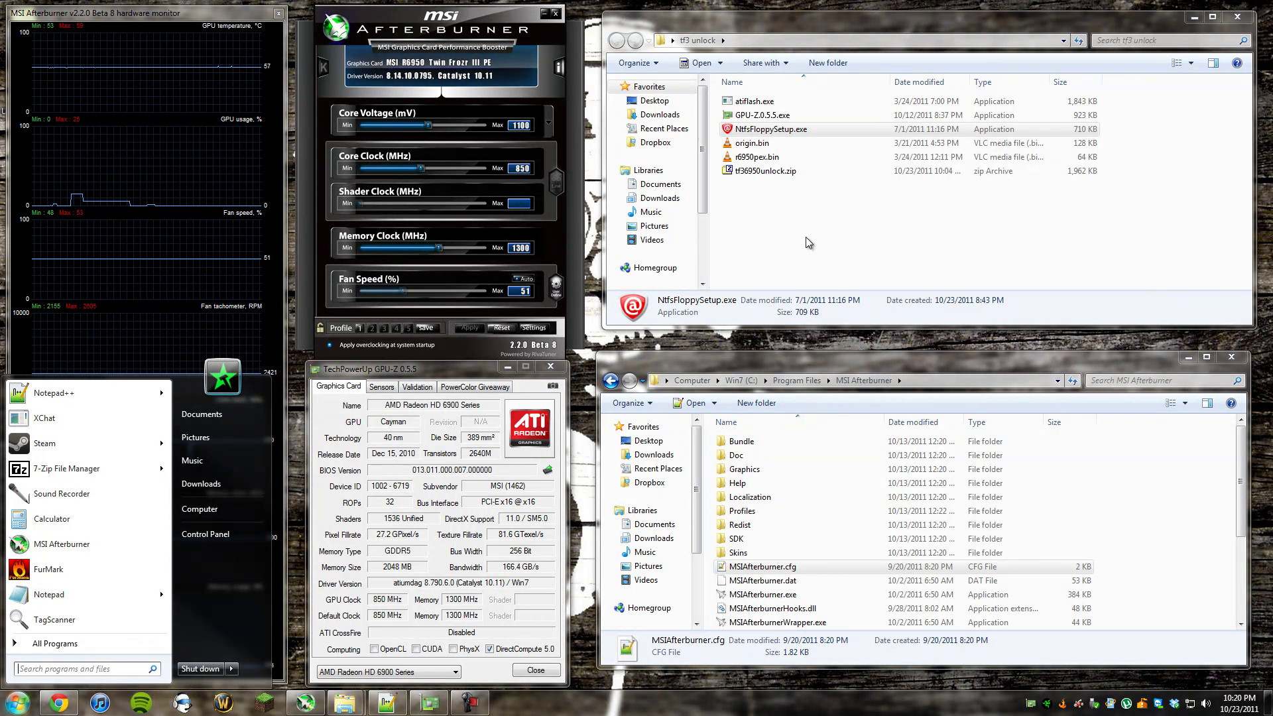
click(280, 540)
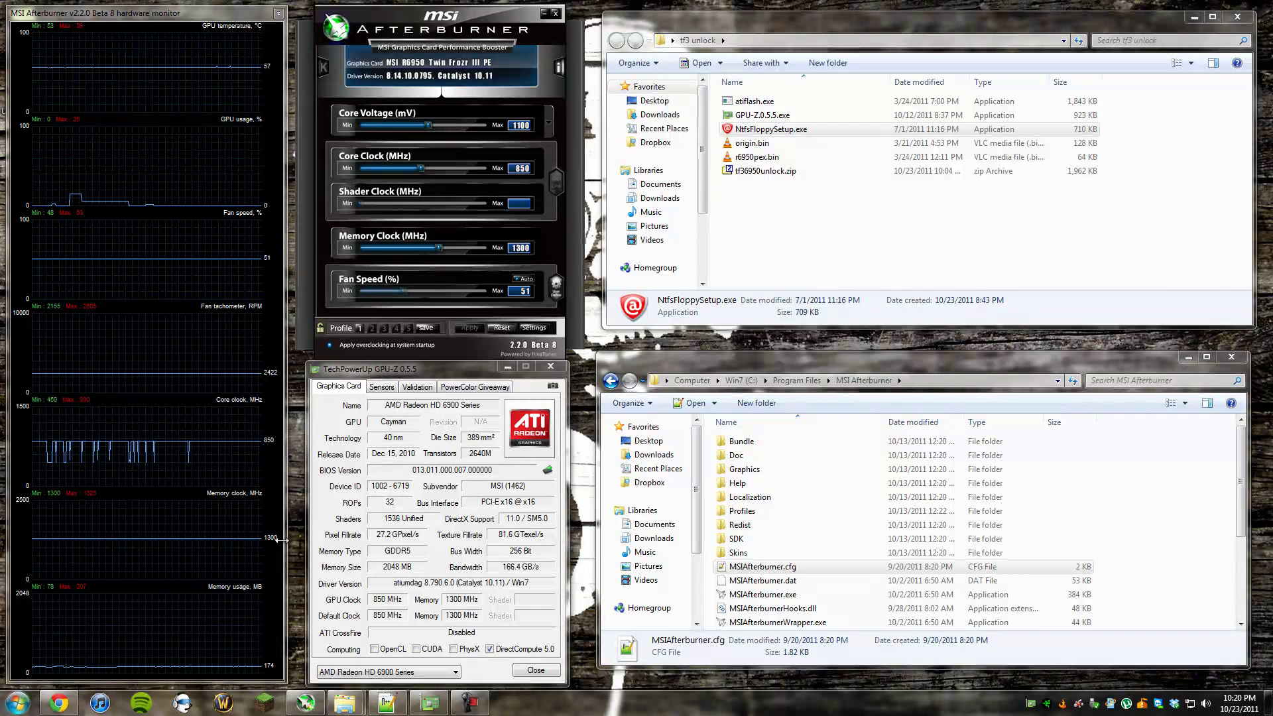
key(super)
click(234, 503)
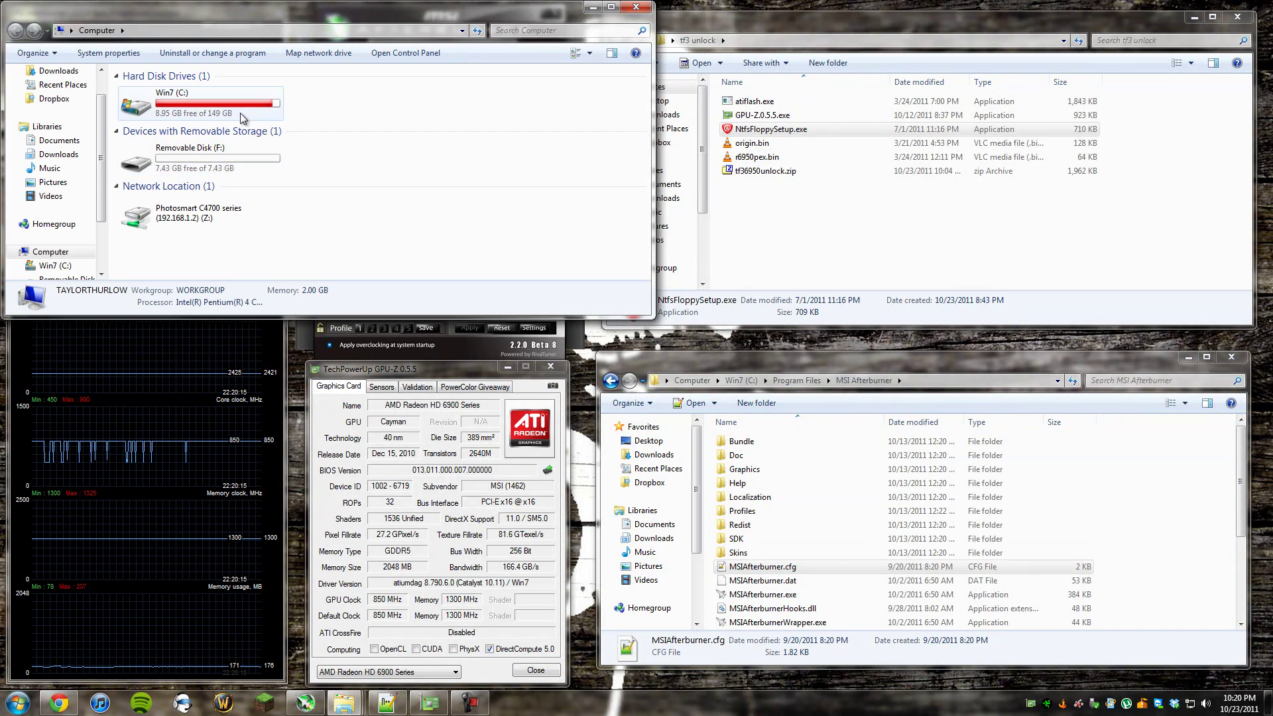
click(207, 164)
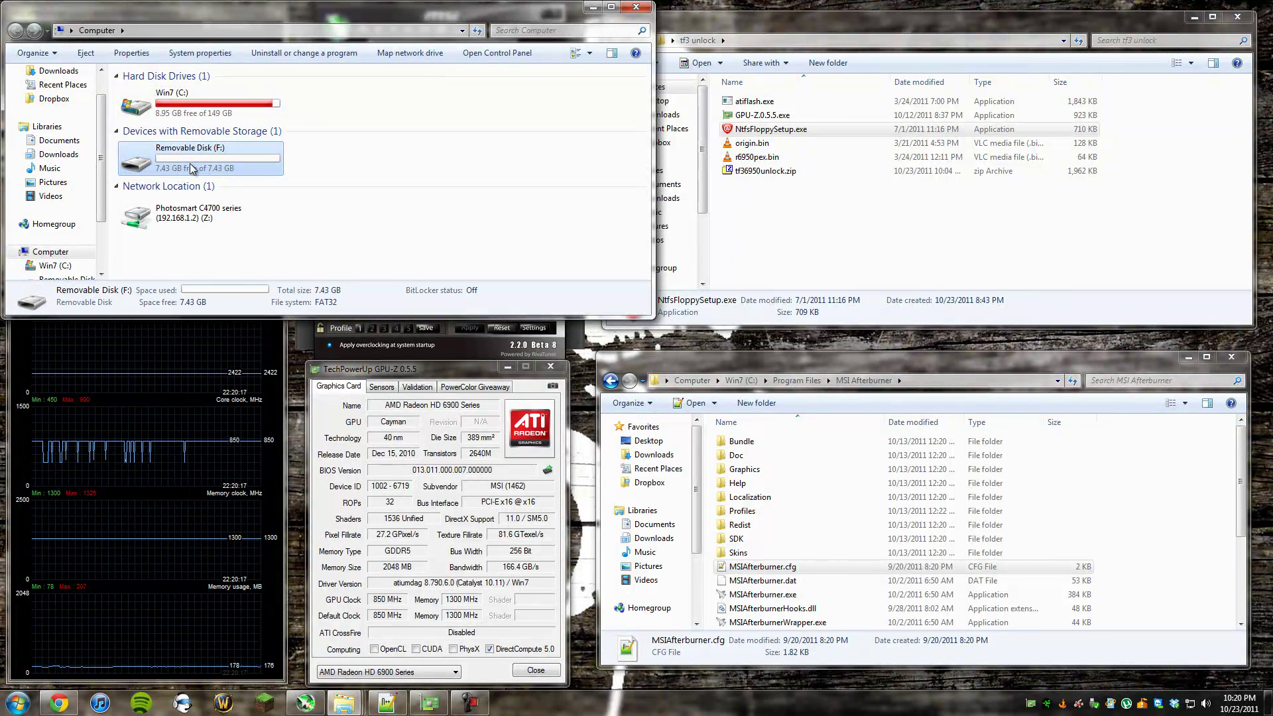
double_click(191, 164)
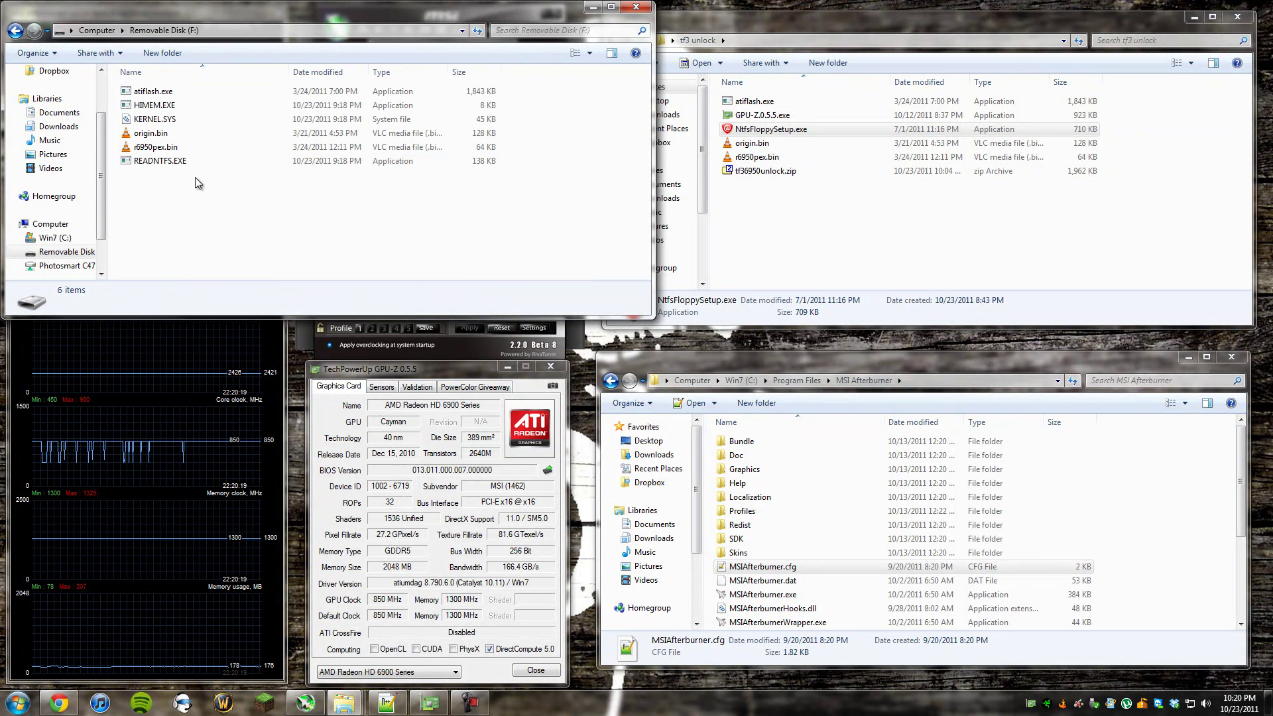
Step: Look over the disk's files: atiflash.exe, KERNEL.SYS, READNTFS.EXE, HIMEM.EXE and r6950pex.bin
click(152, 91)
click(192, 206)
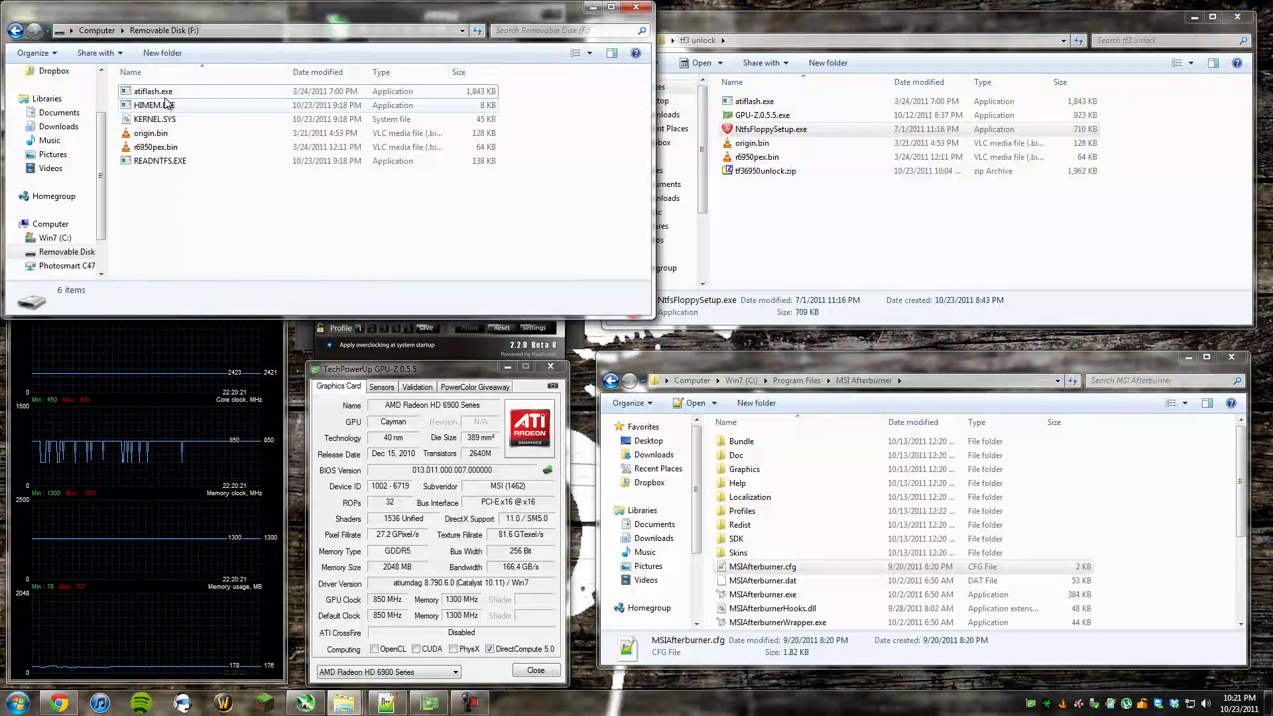
click(163, 120)
click(166, 164)
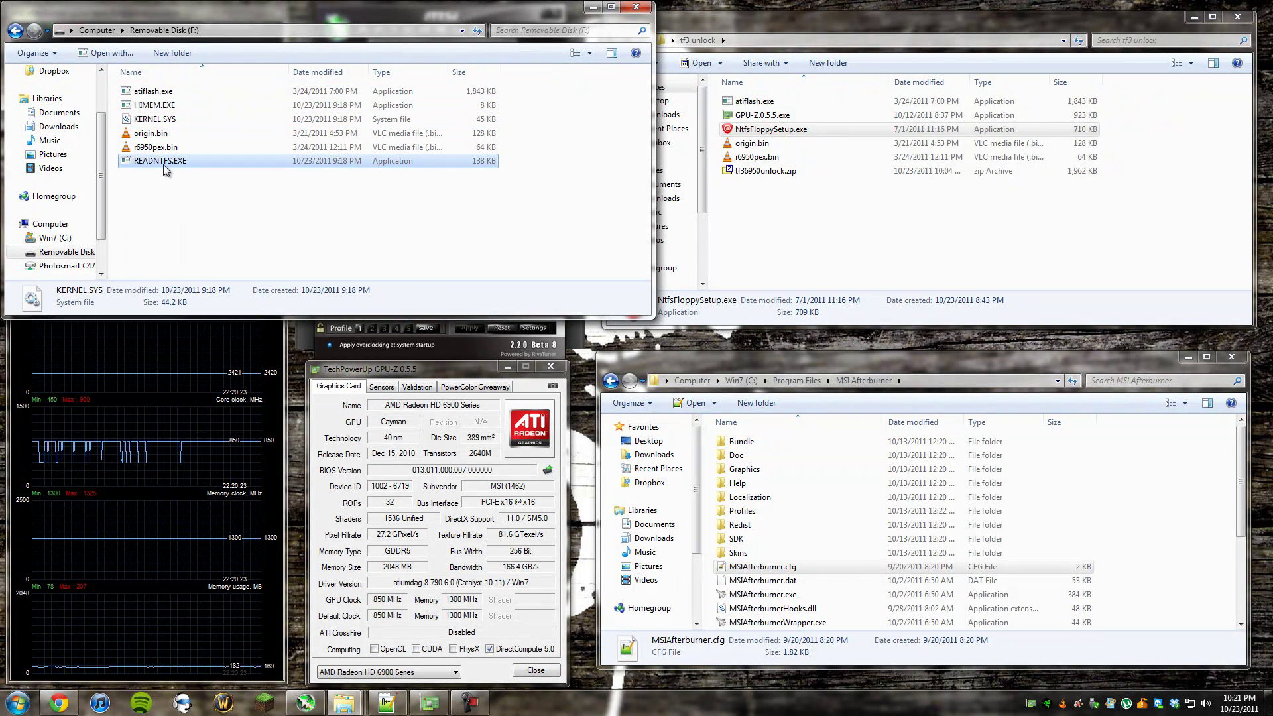
key(Up)
key(Up)
key(Up)
key(Up)
key(Down)
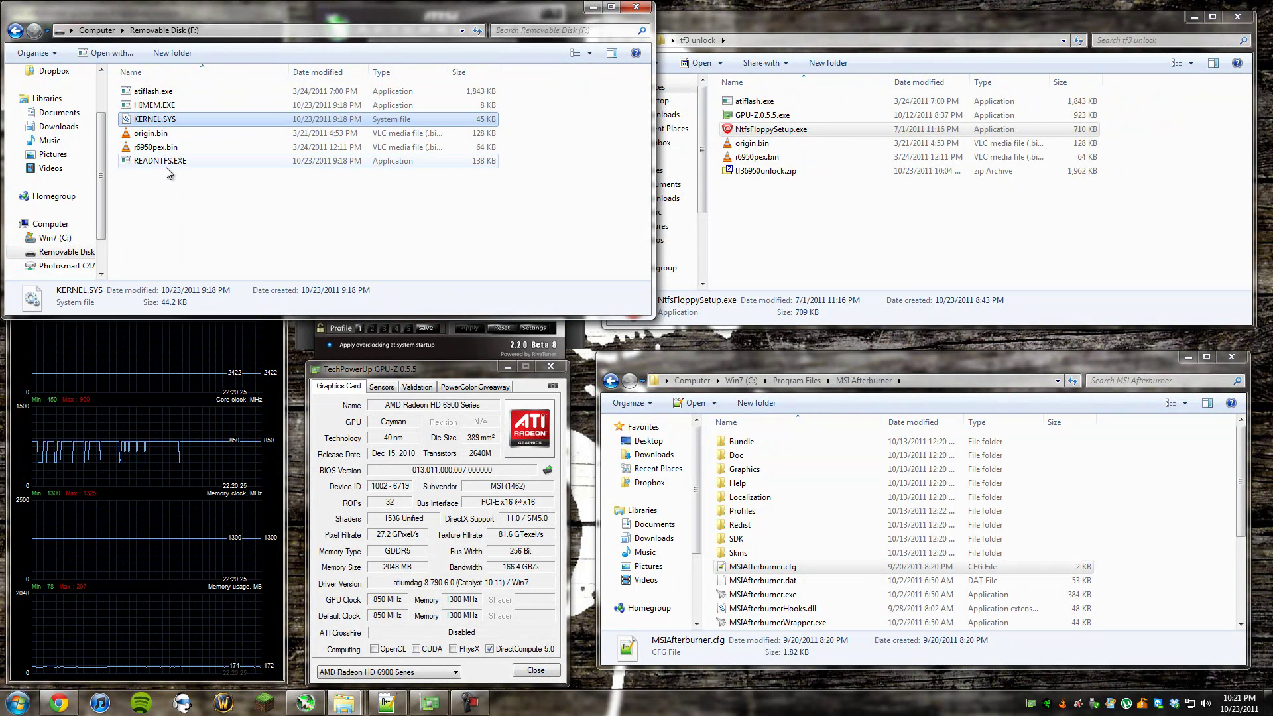
key(Up)
key(Down)
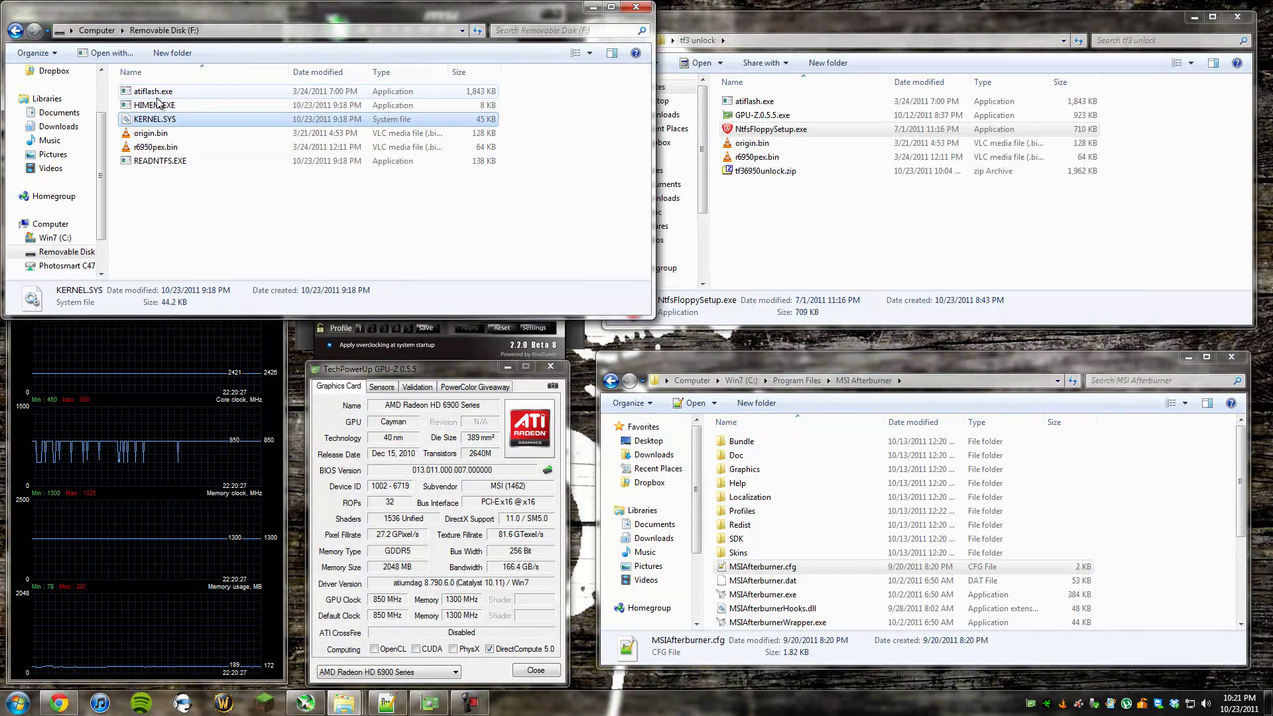
key(Down)
key(Down)
Step: Copy atiflash.exe, origin.bin and r6950pex.bin from tf3 unlock onto F:, replacing existing copies
click(769, 158)
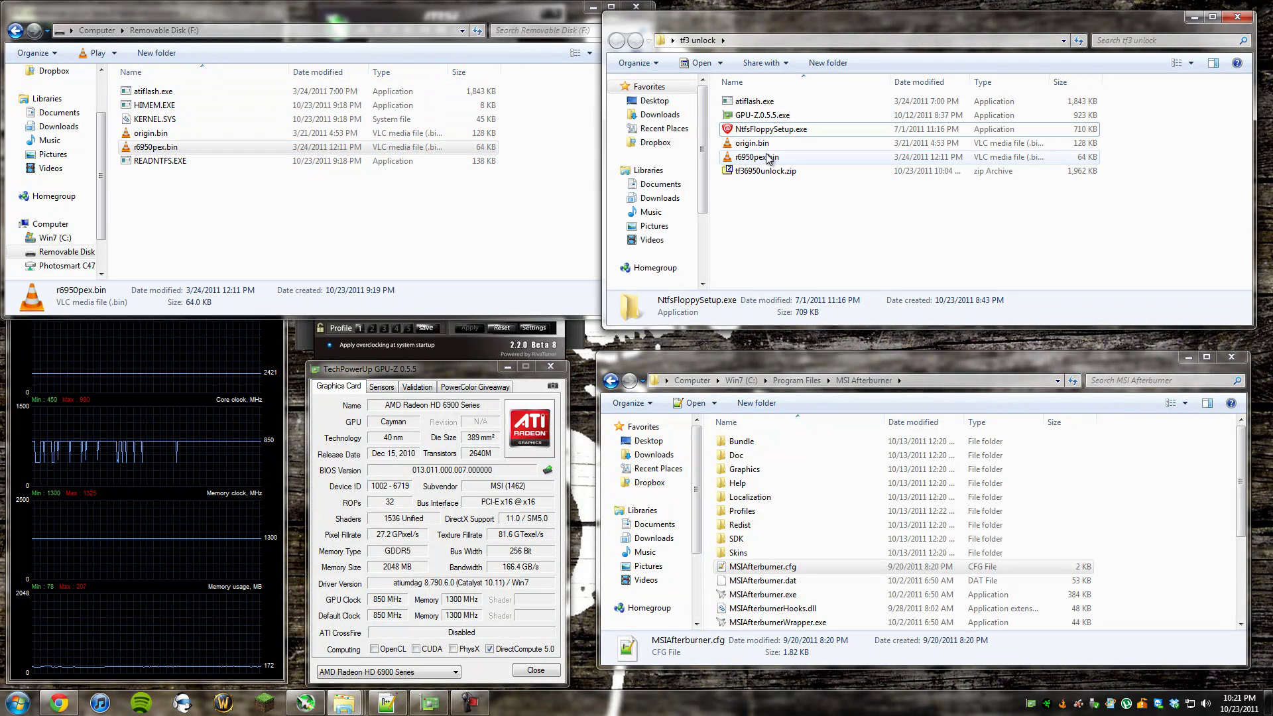
click(767, 157)
key(shift+Up)
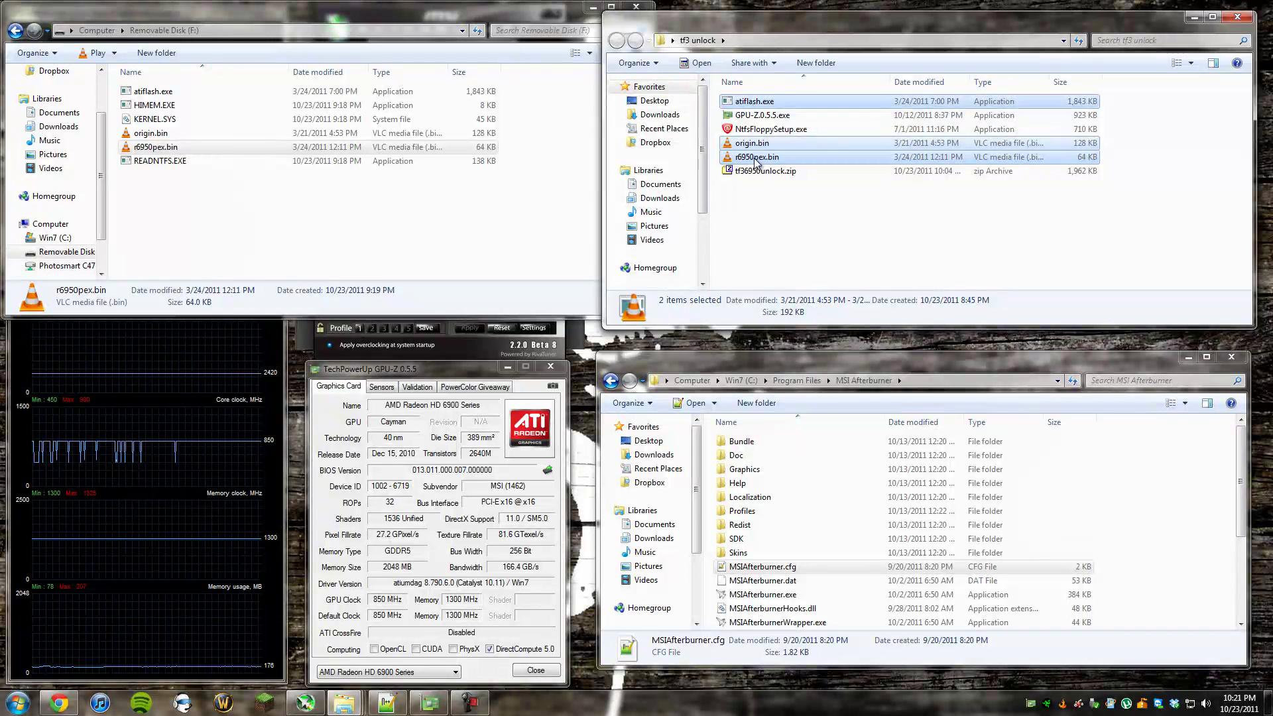
drag(756, 162, 418, 247)
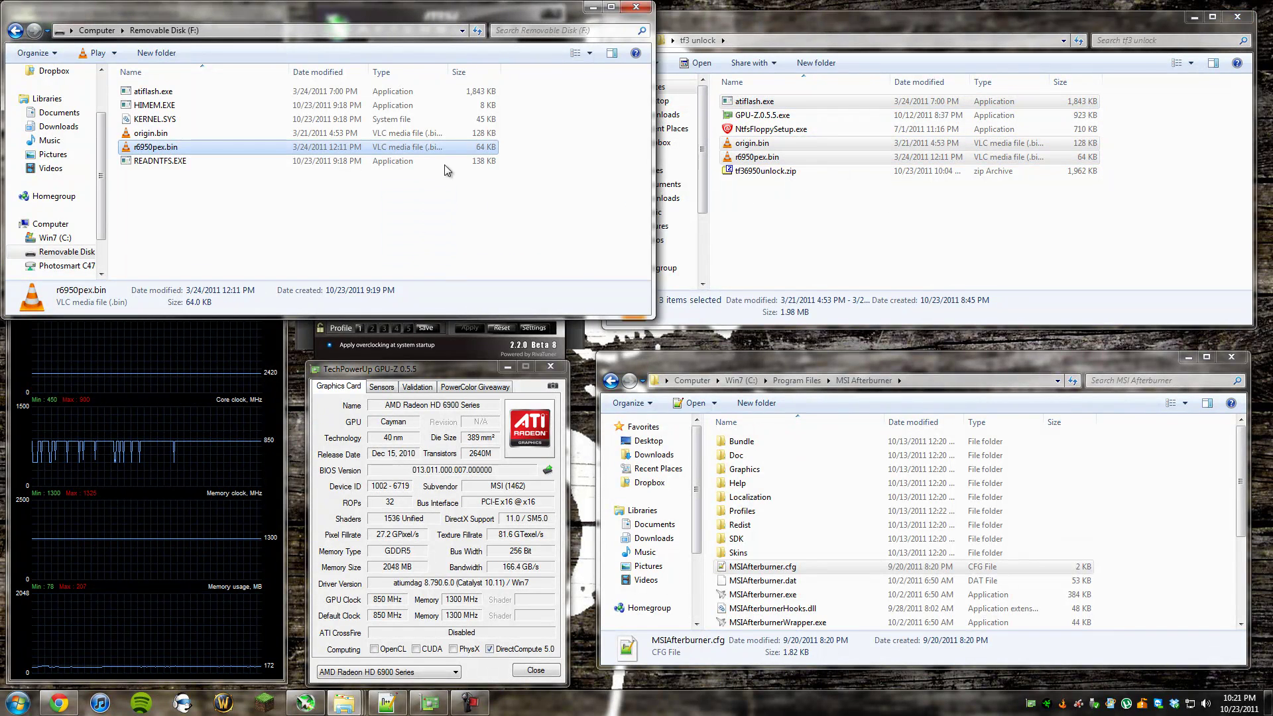
click(610, 287)
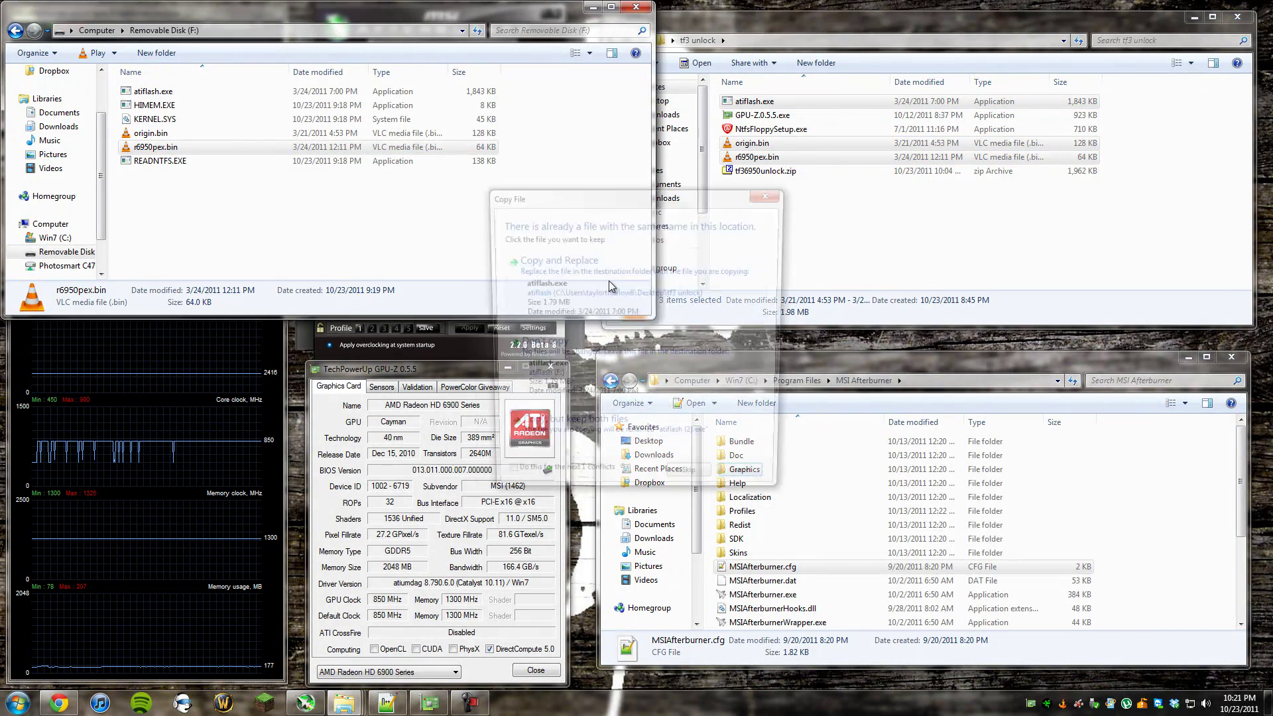
click(610, 286)
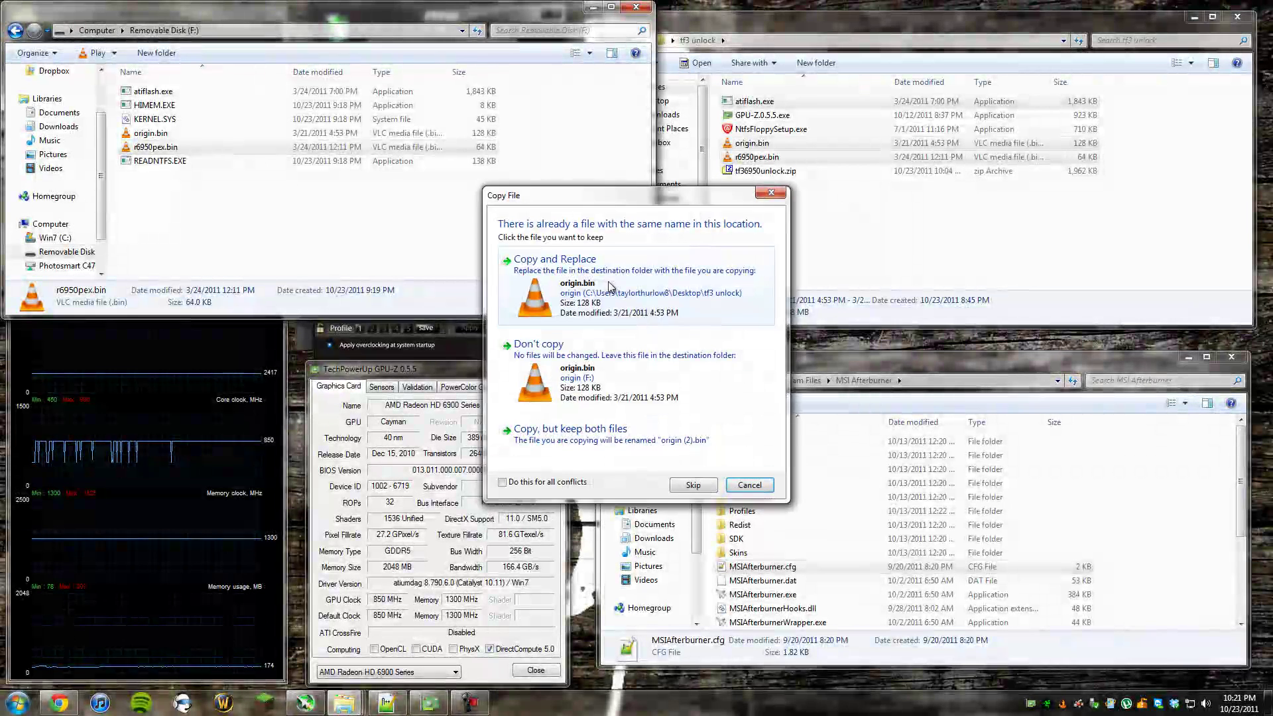
click(610, 287)
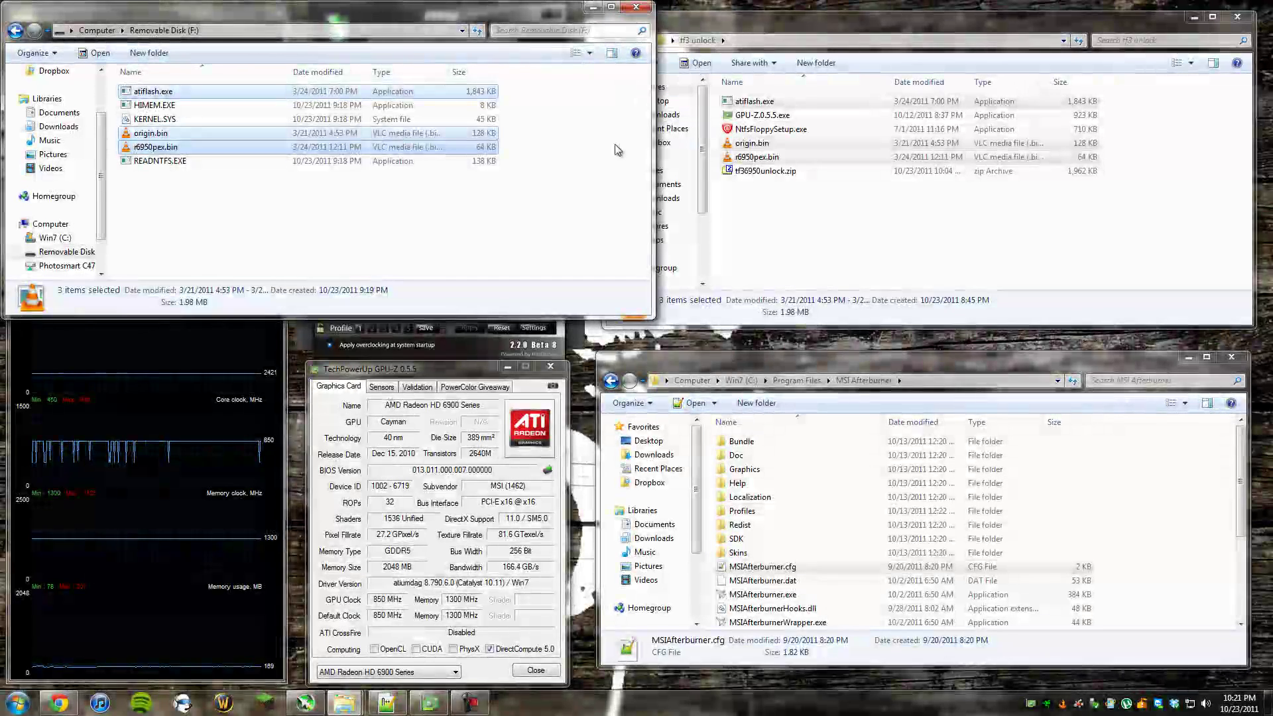
click(615, 145)
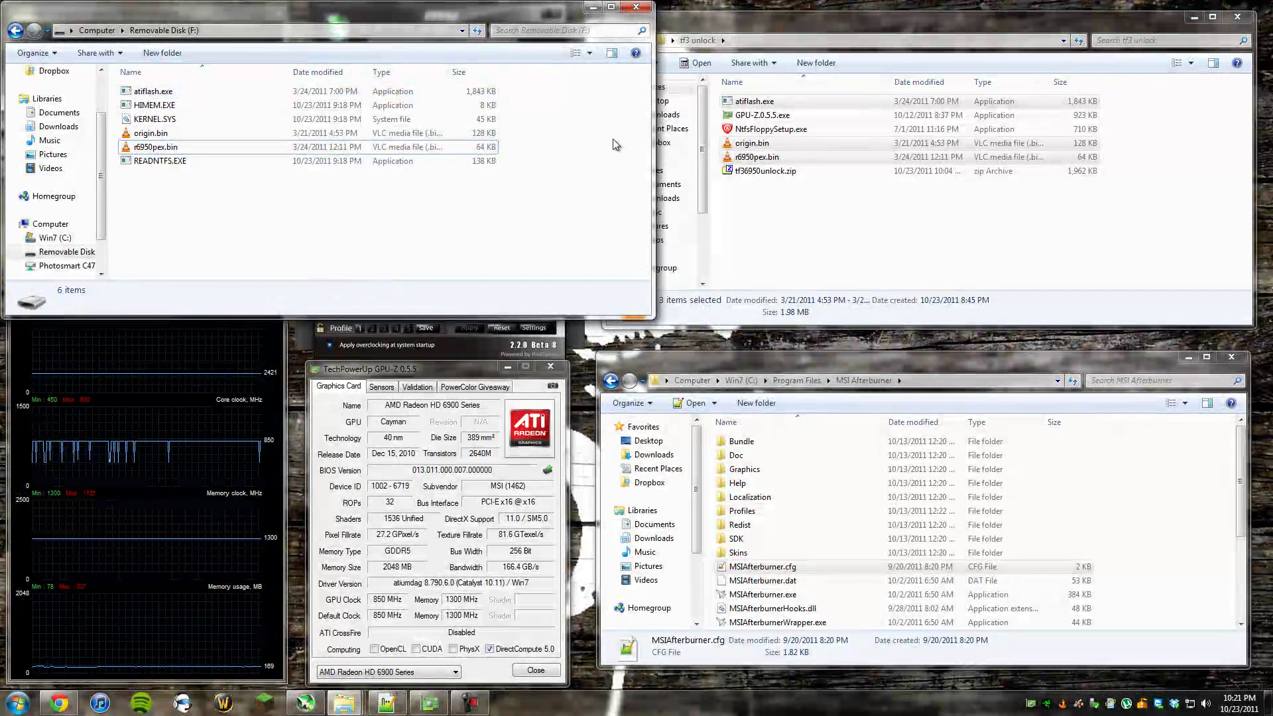
Step: Close the Removable Disk window and clear the selection in tf3 unlock
click(635, 7)
click(798, 244)
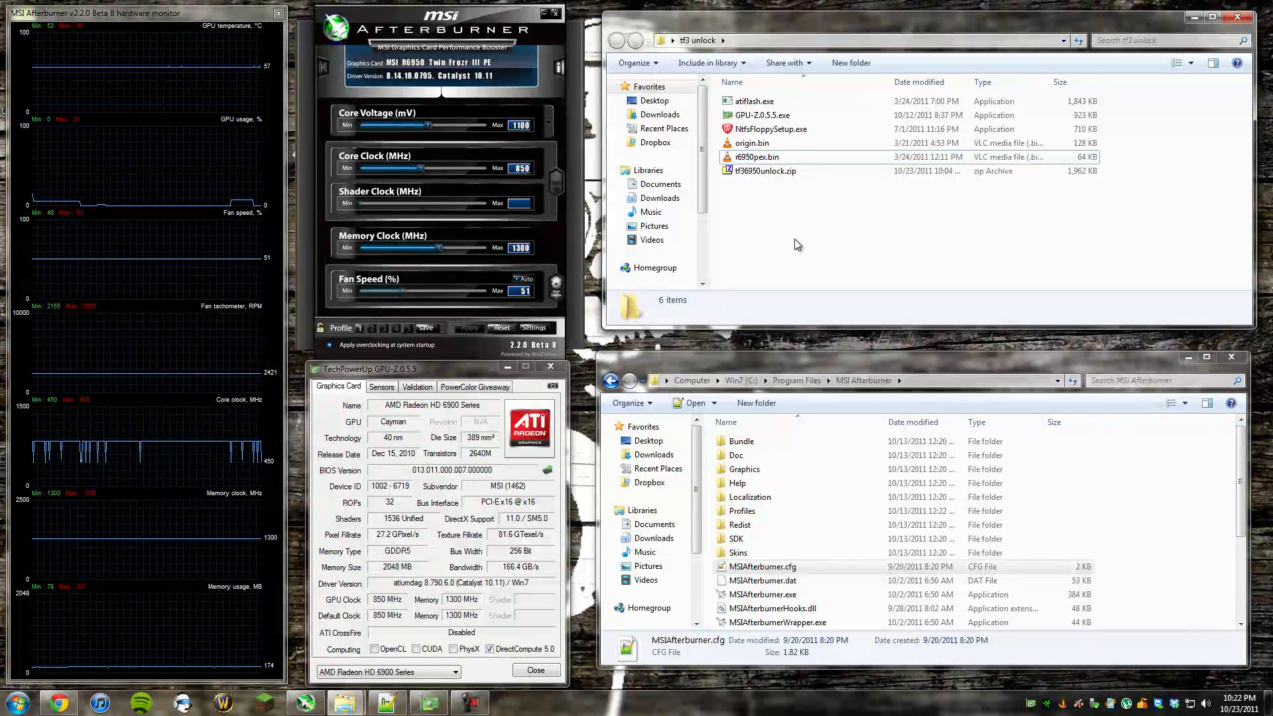
Step: Show the 'new 3' tab holding 'Atiflash -p -f 0 R6950PEX.bin', then minimize Notepad++
click(386, 702)
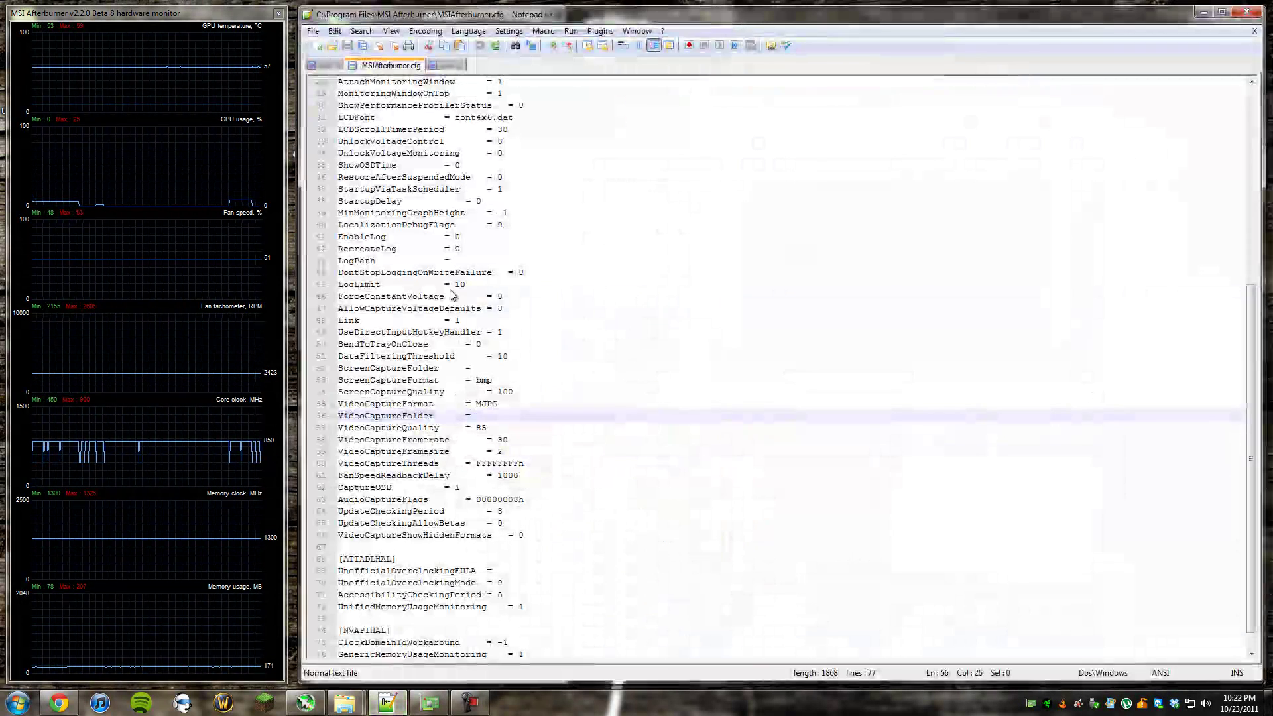
click(446, 65)
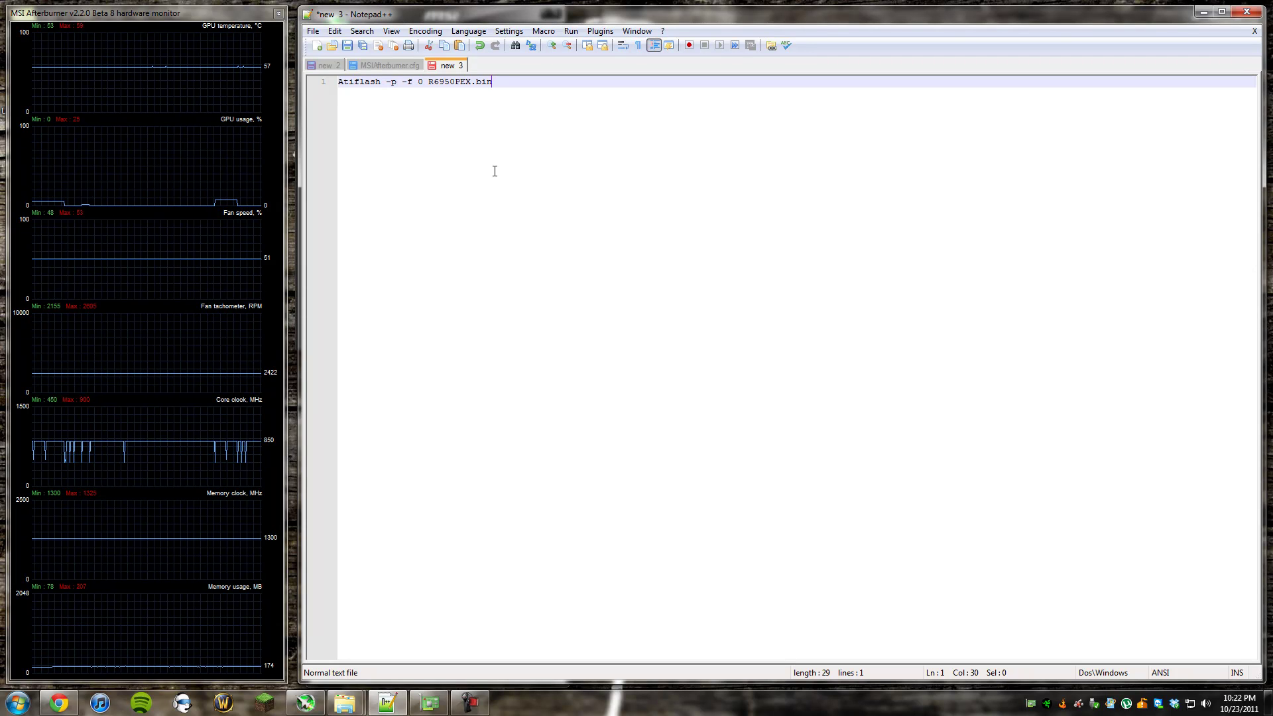
click(1201, 13)
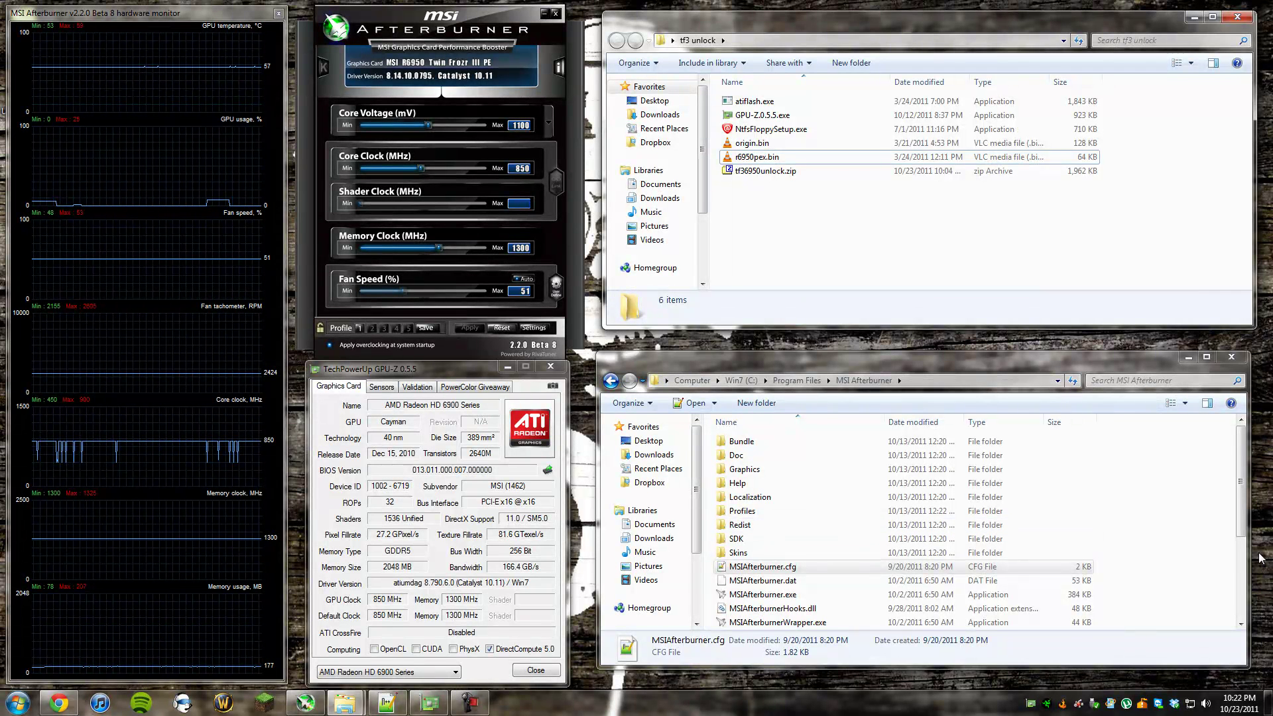
click(1179, 519)
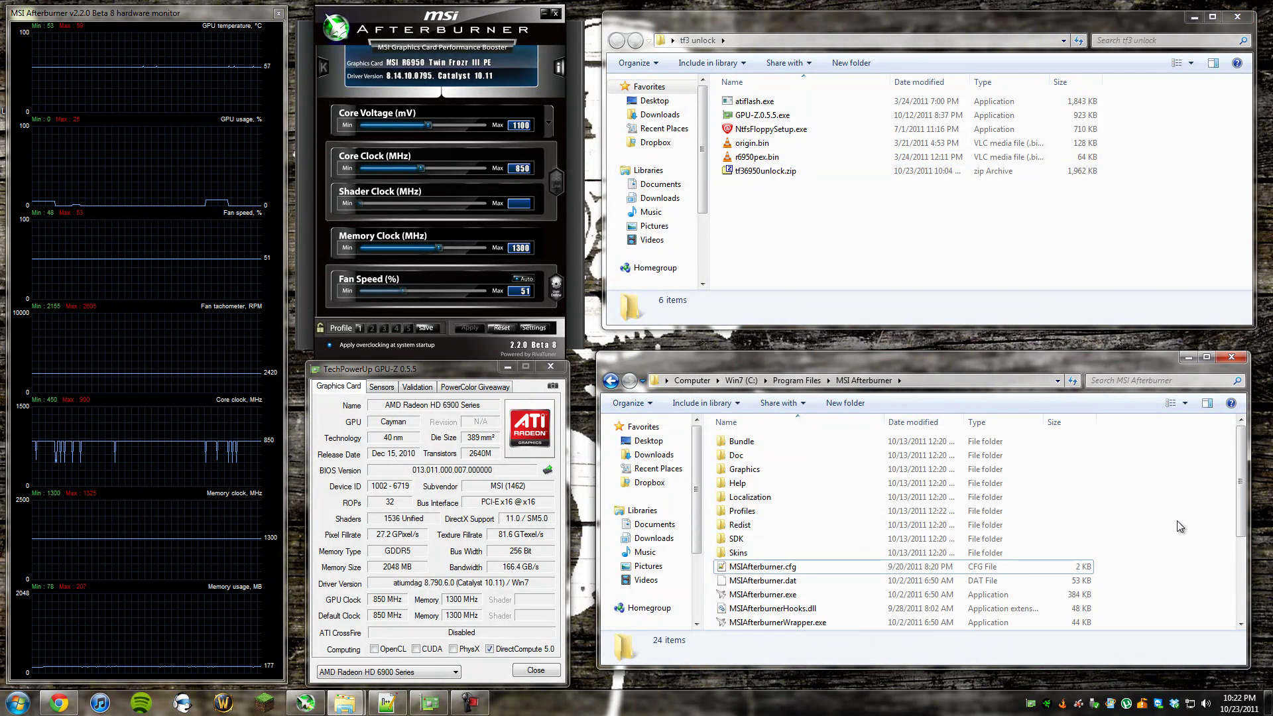
click(396, 527)
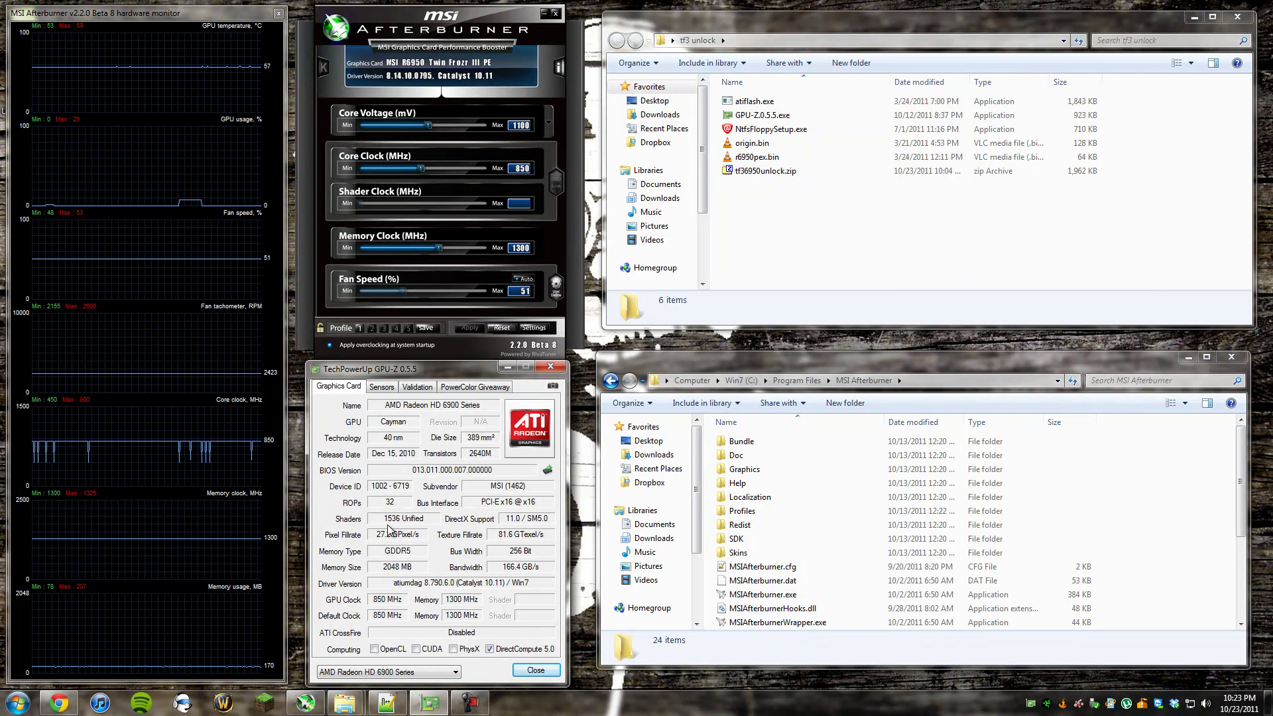
mouse_move(397, 520)
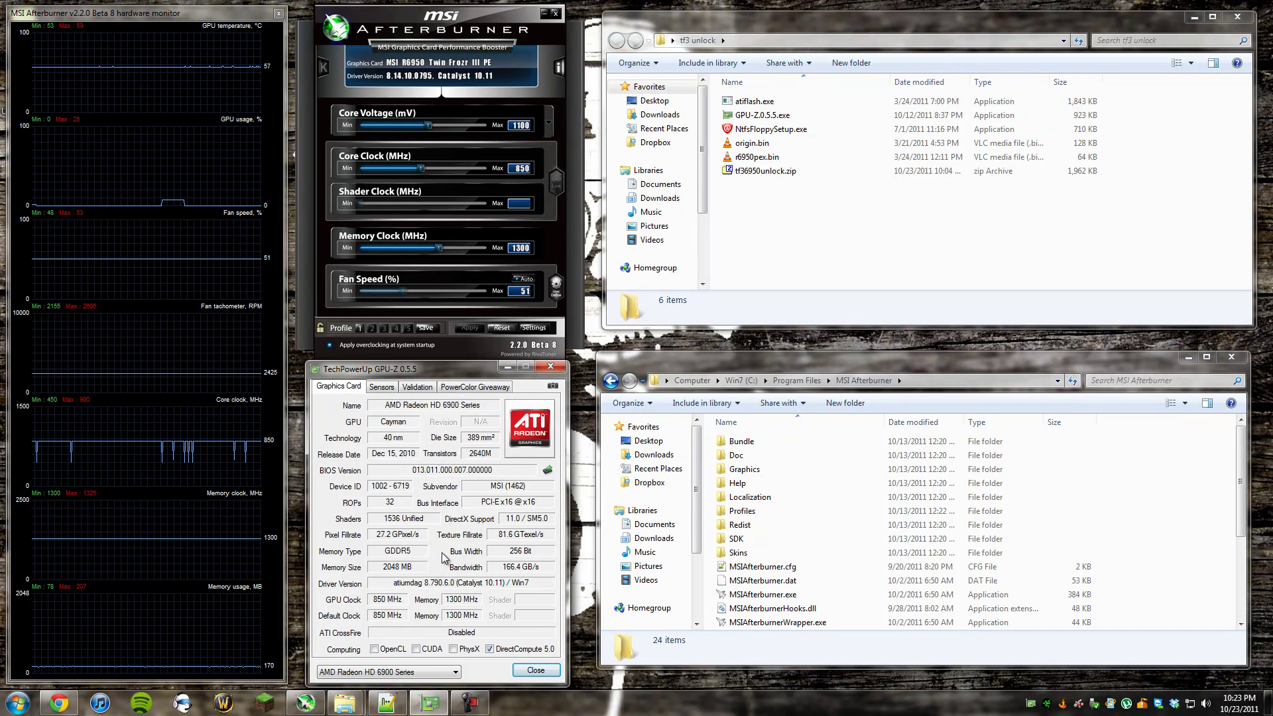
Step: Try a higher core clock and lower memory clock, then reset to defaults
click(456, 18)
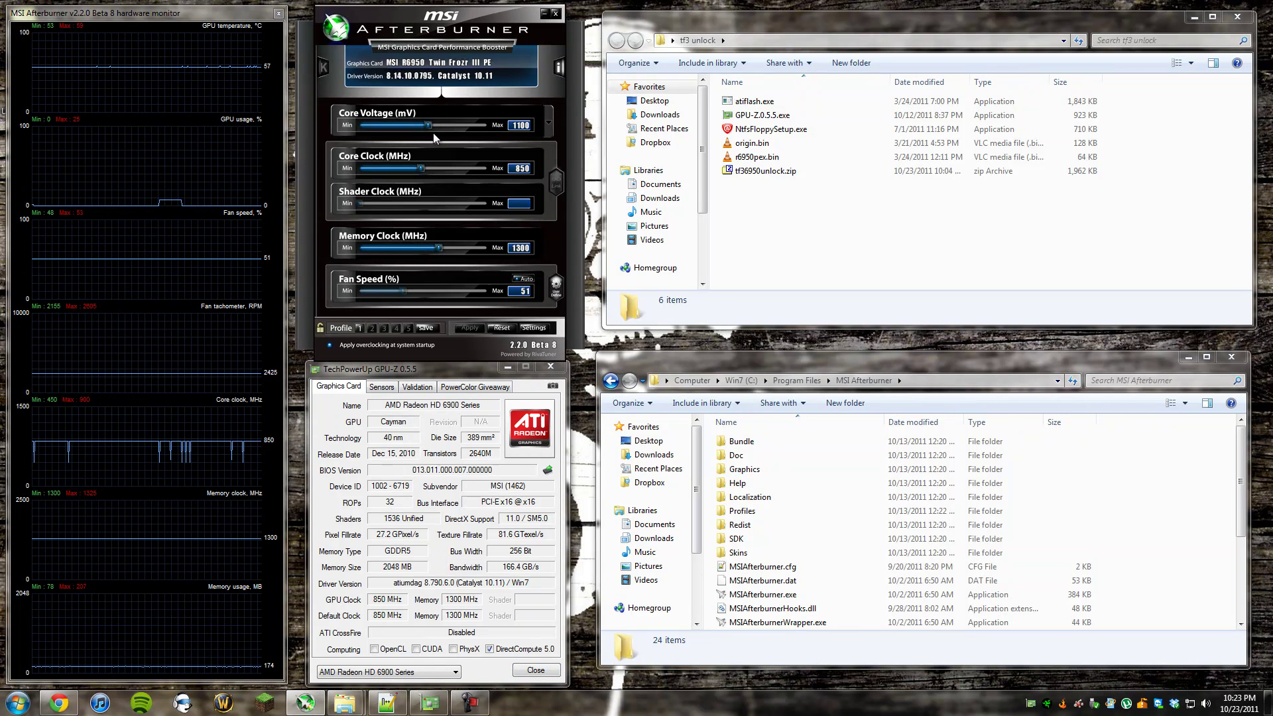
drag(422, 168, 429, 263)
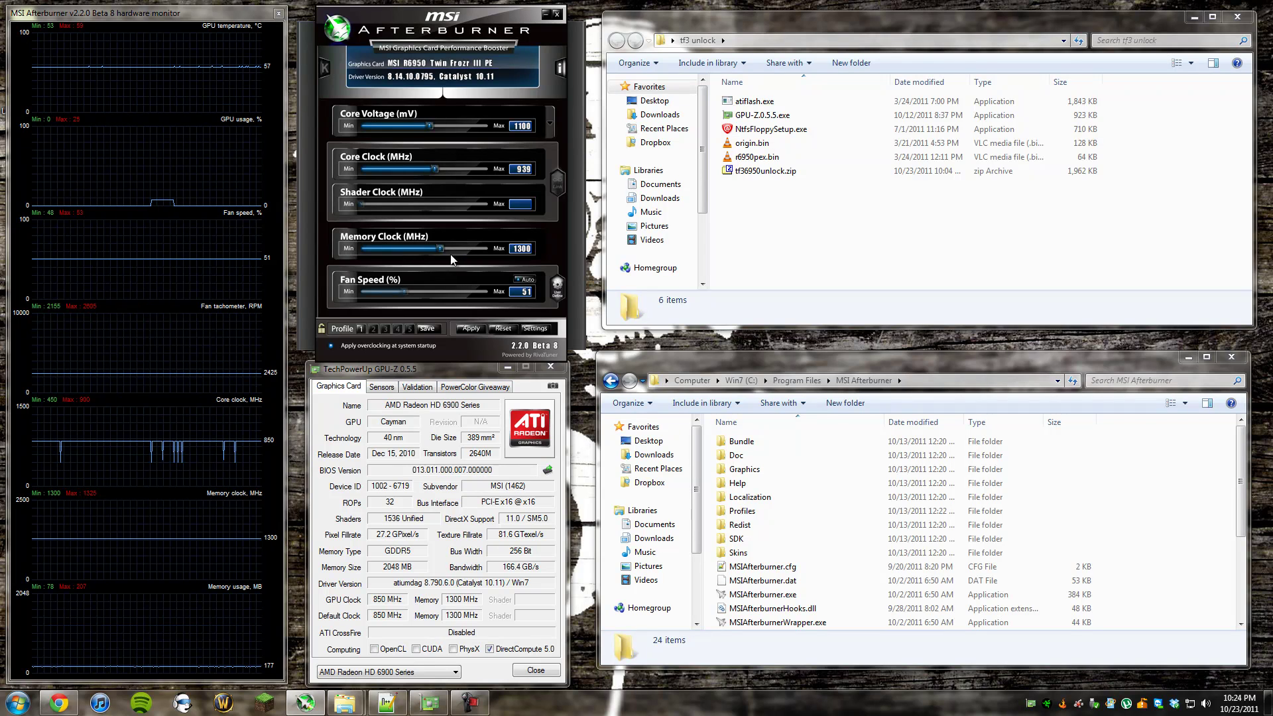
drag(437, 251, 420, 289)
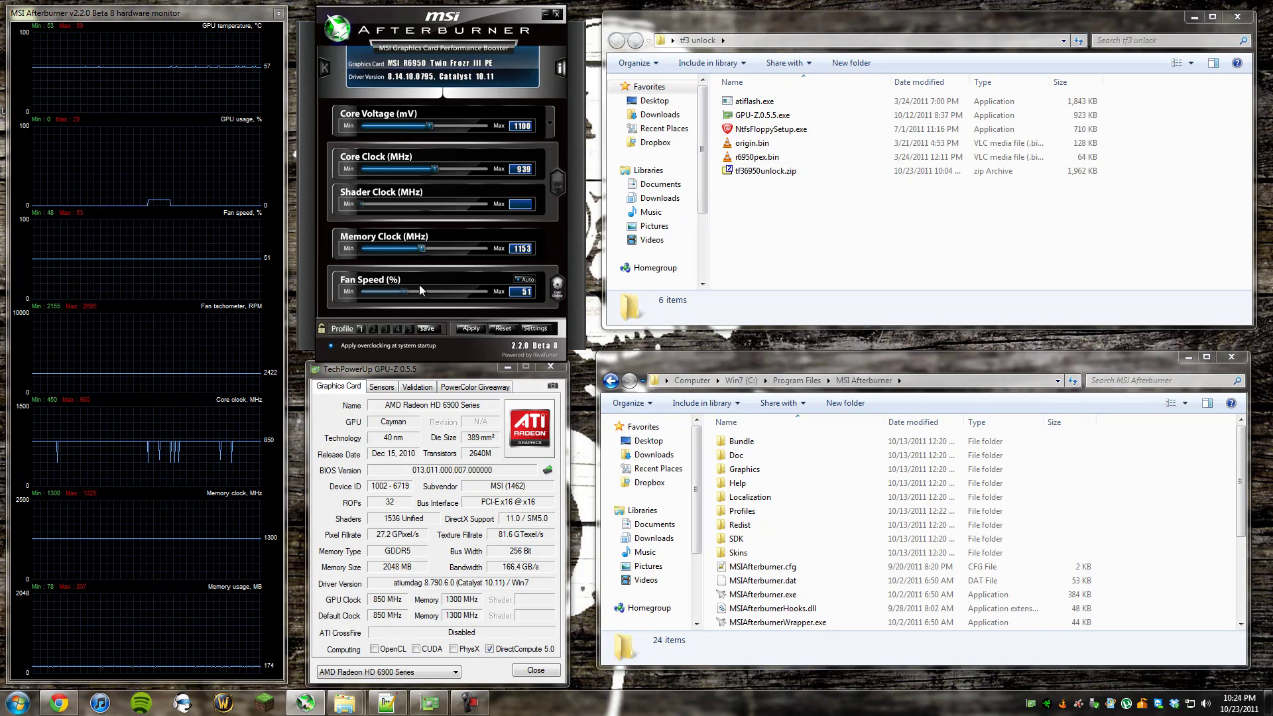
click(502, 329)
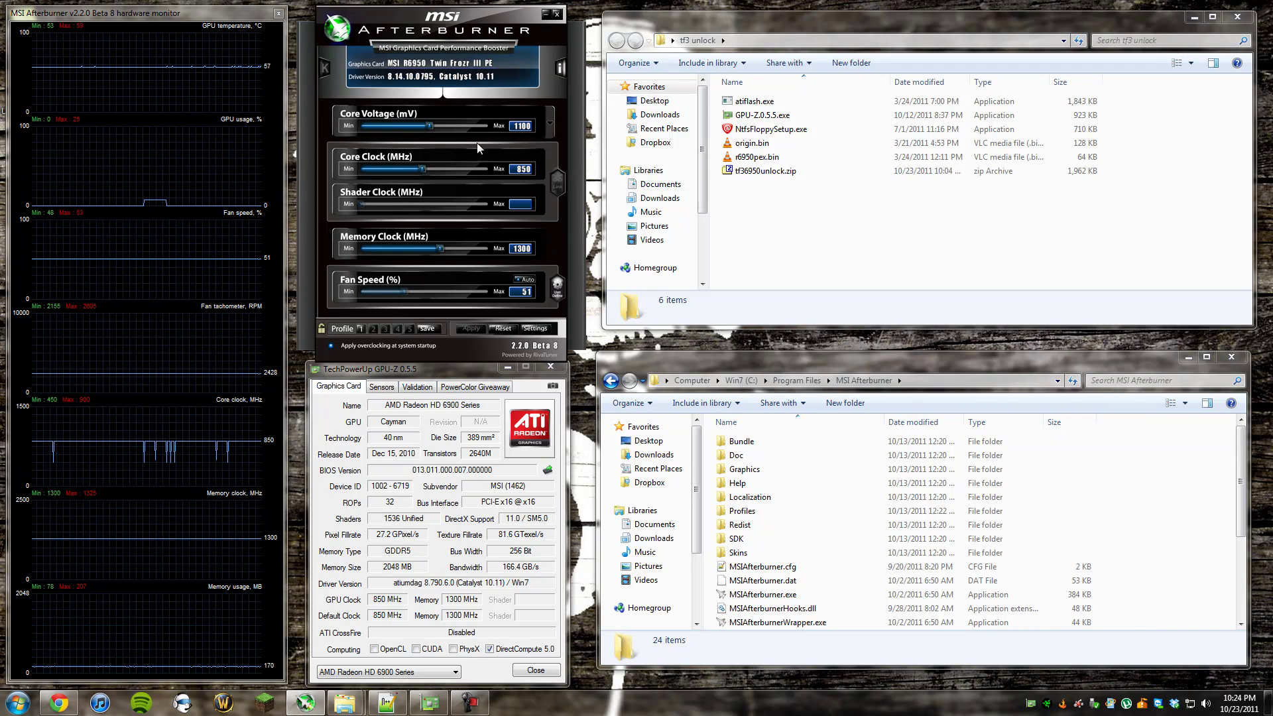
Step: Apply slightly raised core and memory clocks, then reset to 850 MHz and 1300 MHz
drag(423, 170, 440, 189)
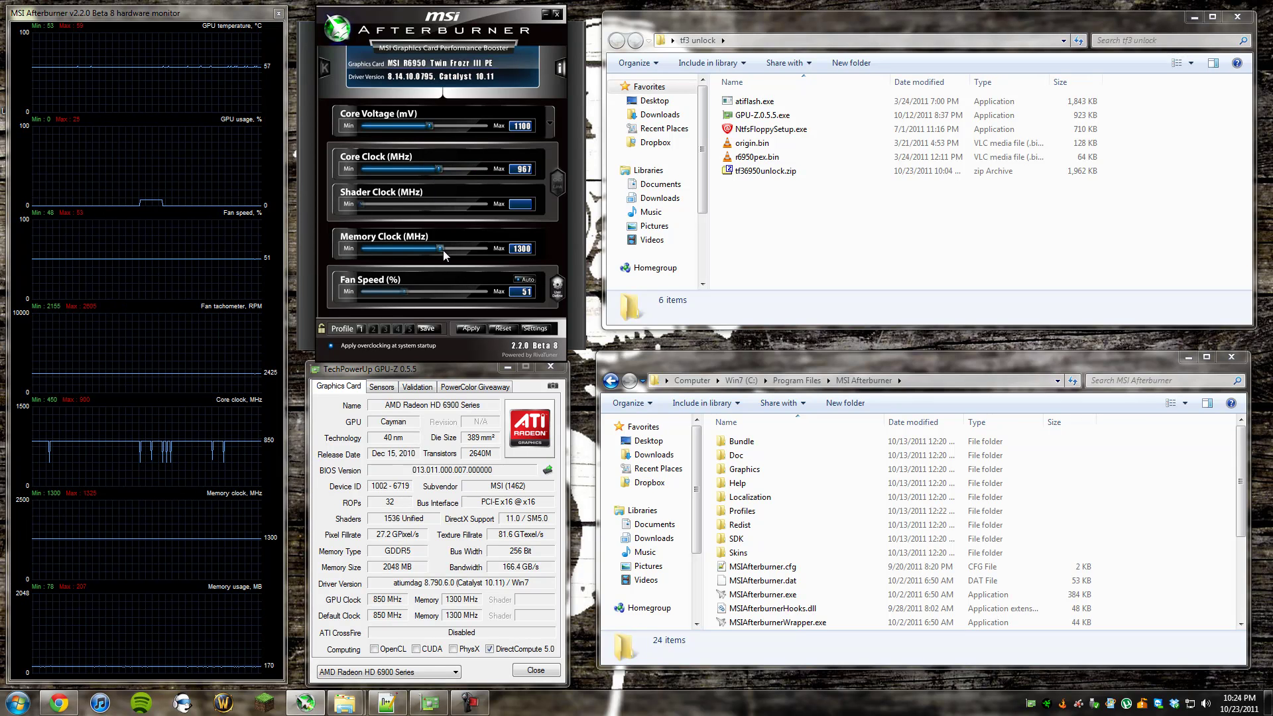
drag(441, 250, 441, 256)
click(484, 329)
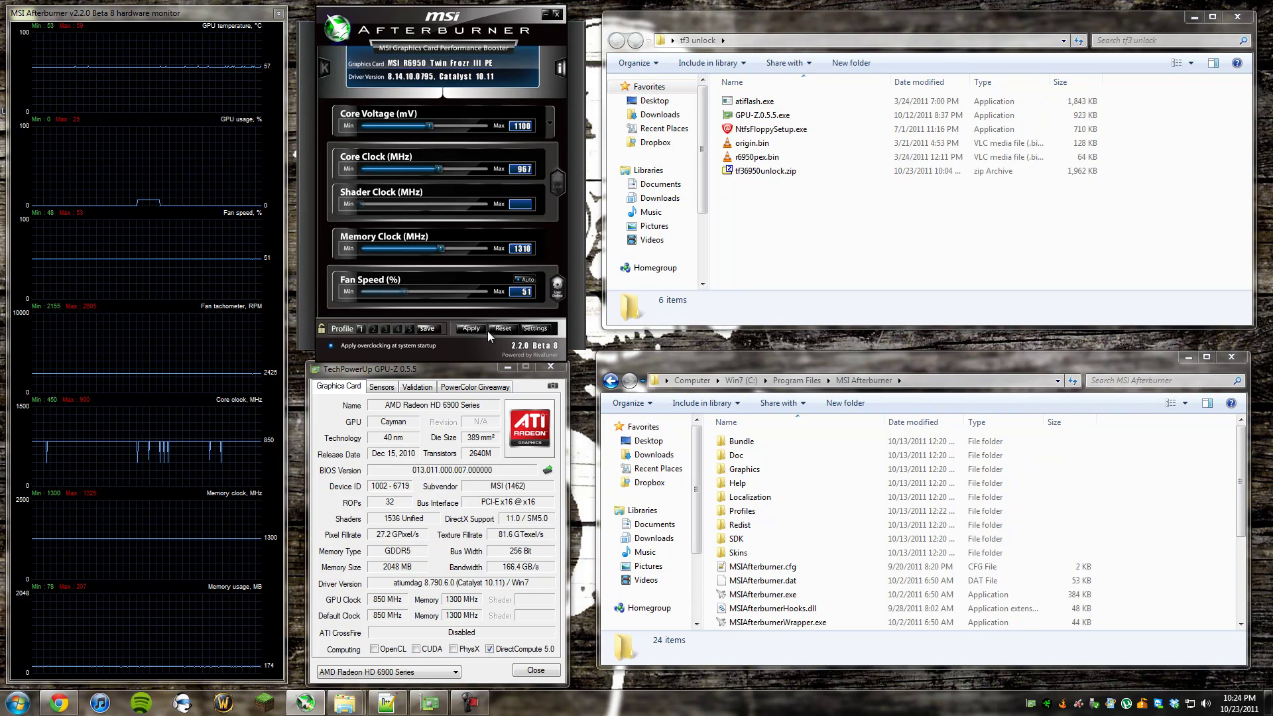
click(494, 331)
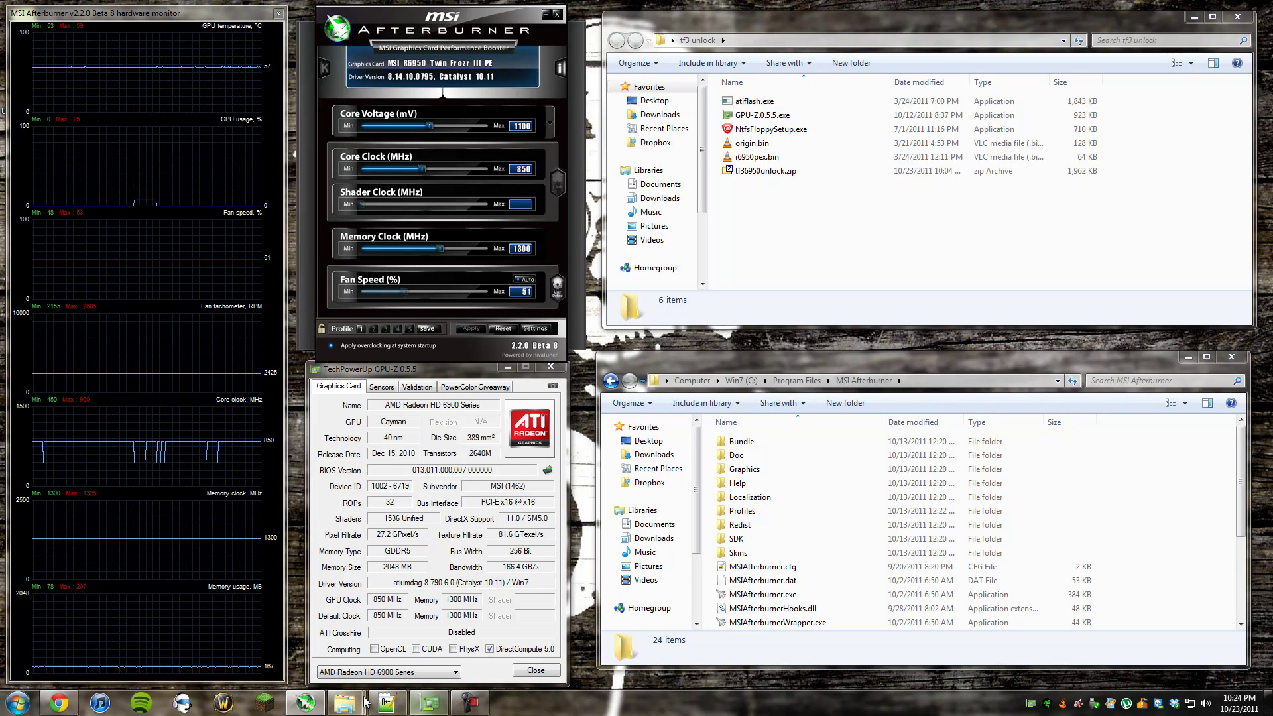
Step: Bring up MSIAfterburner.cfg in Notepad++ and locate the file in the MSI Afterburner folder
click(397, 704)
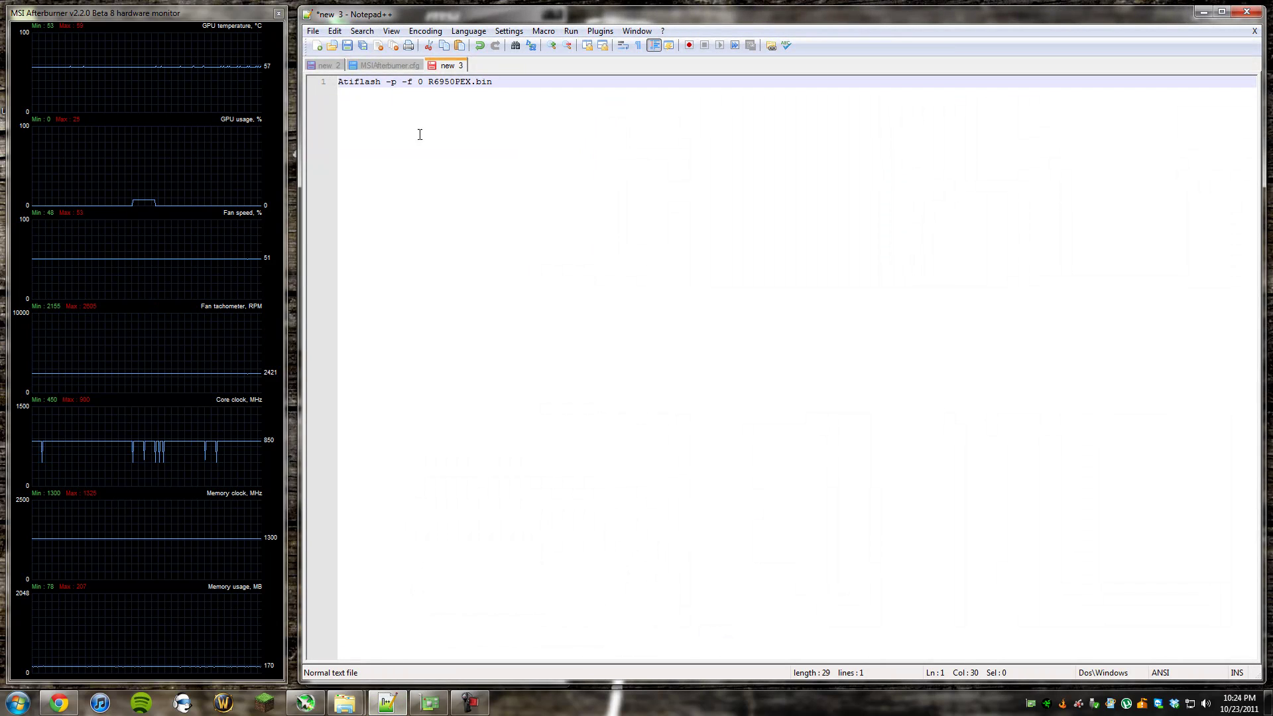
click(377, 65)
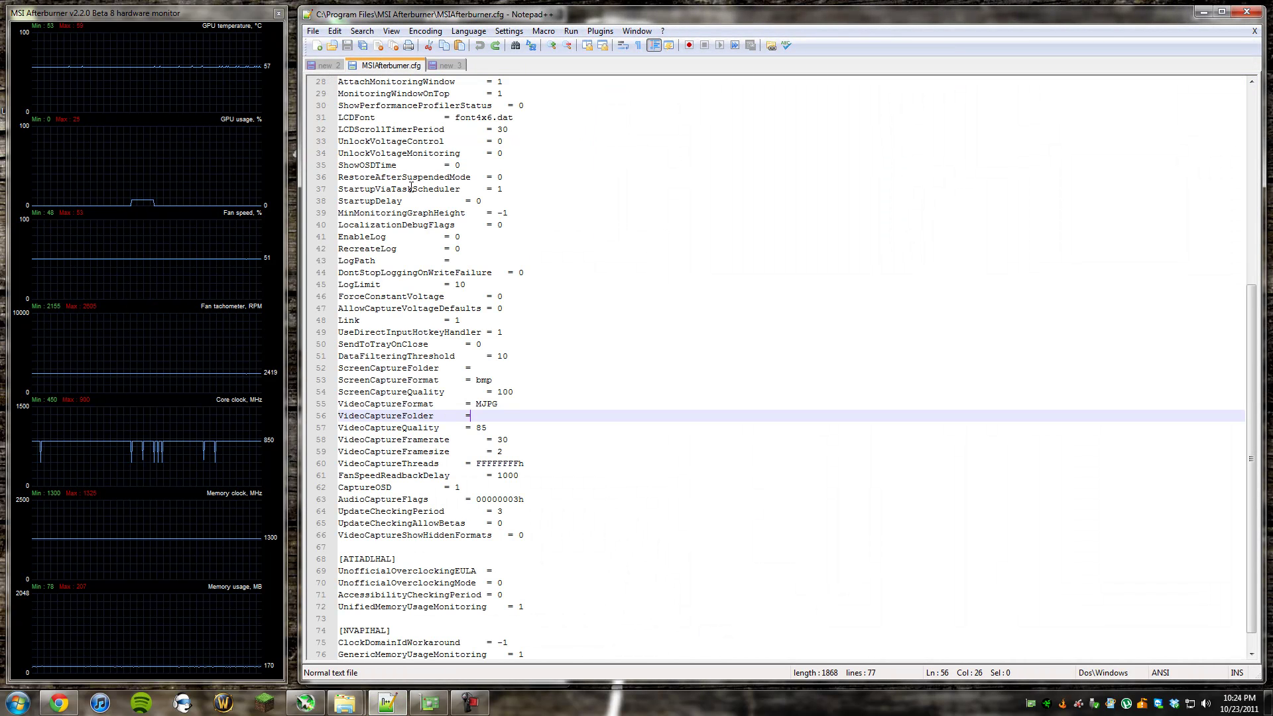
click(345, 703)
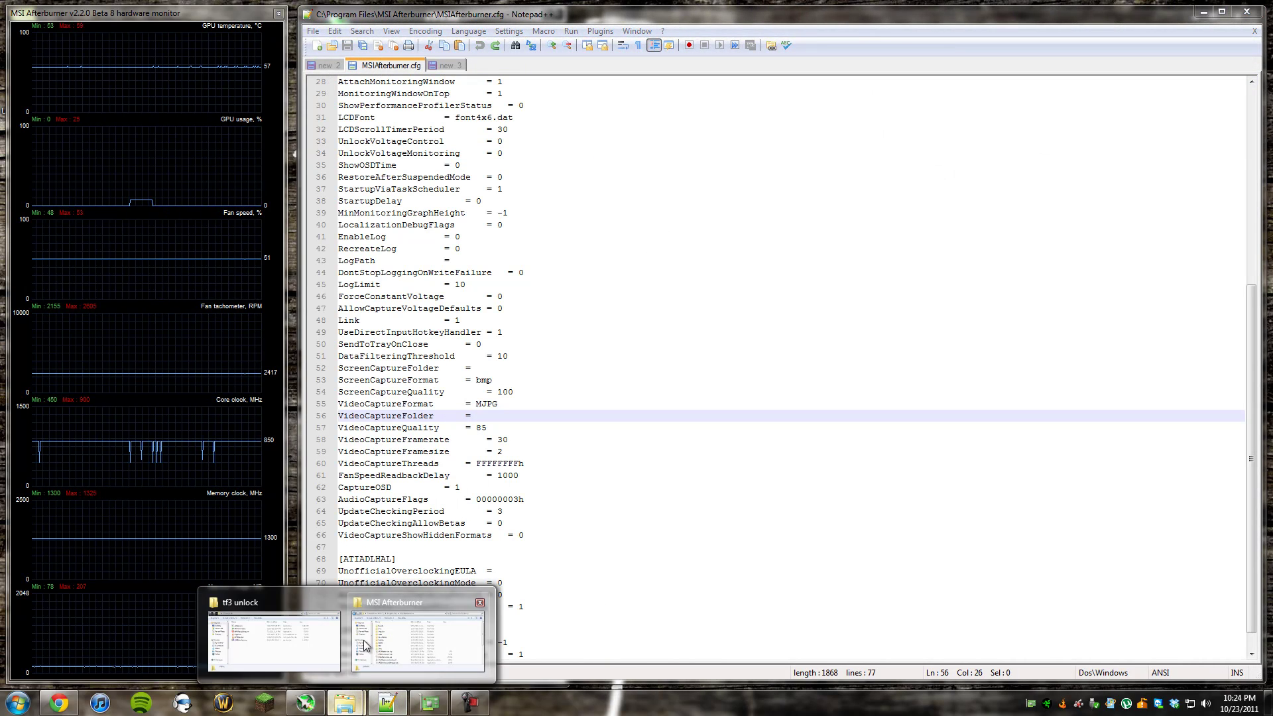
click(460, 634)
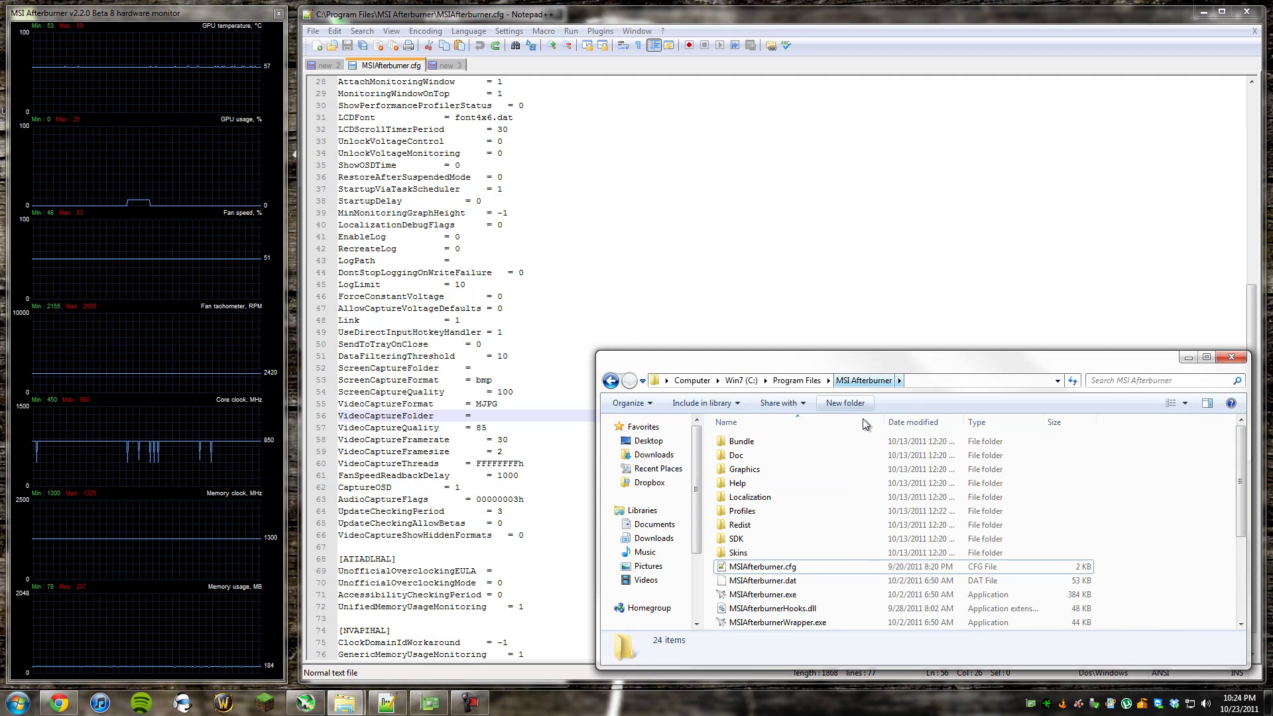
click(765, 567)
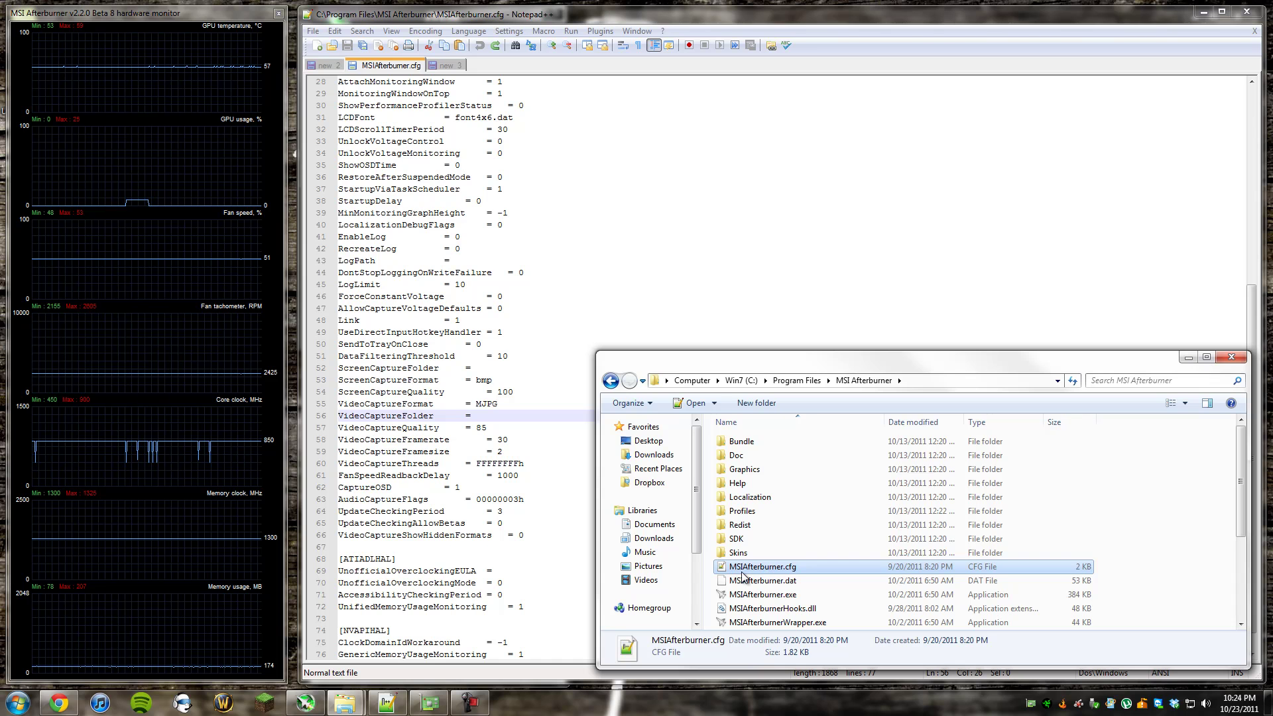
click(1188, 357)
Step: Find the [ATIADLHAL] section and its UnofficialOverclockingEULA line in the config
click(895, 295)
scroll(701, 296, down, 1)
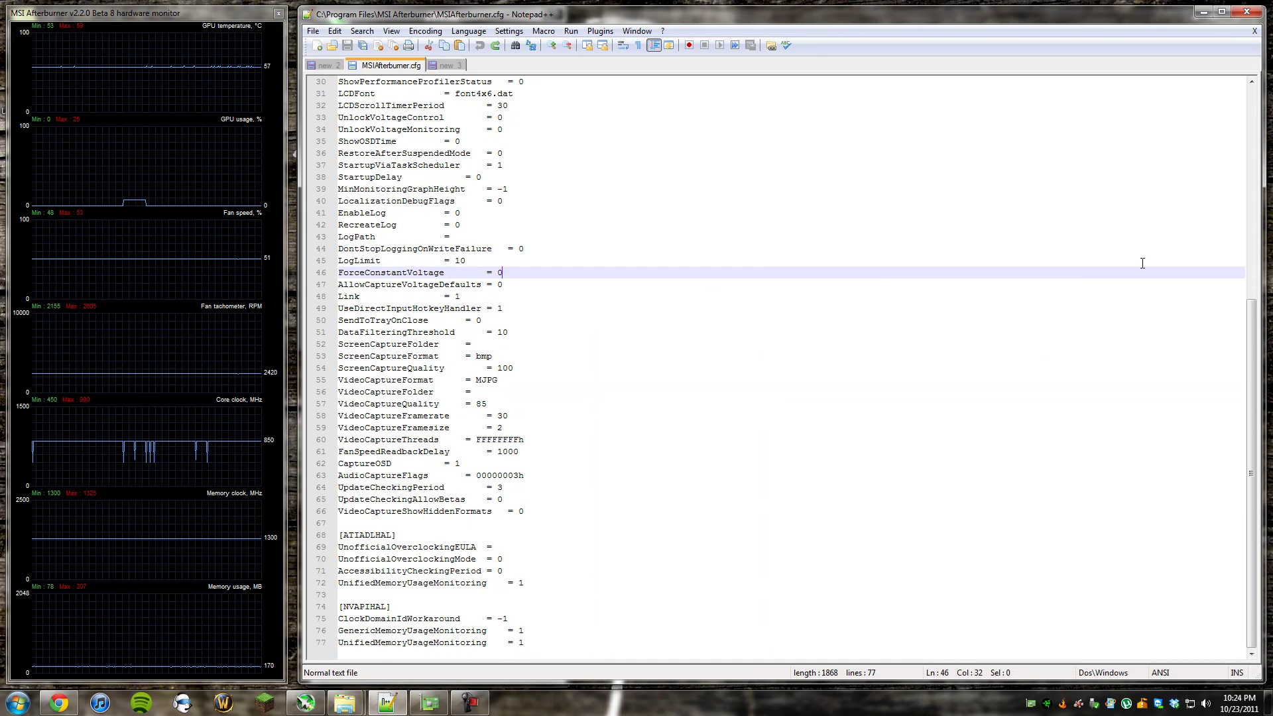
click(680, 497)
click(597, 582)
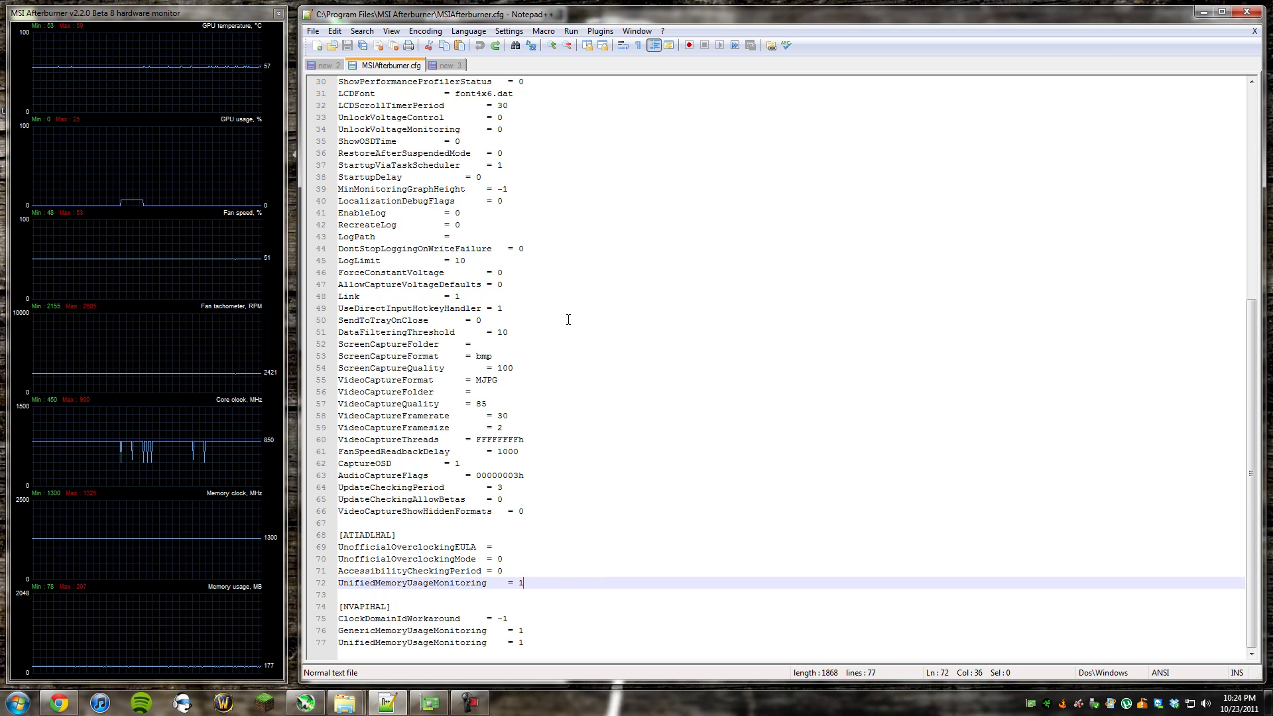
click(367, 535)
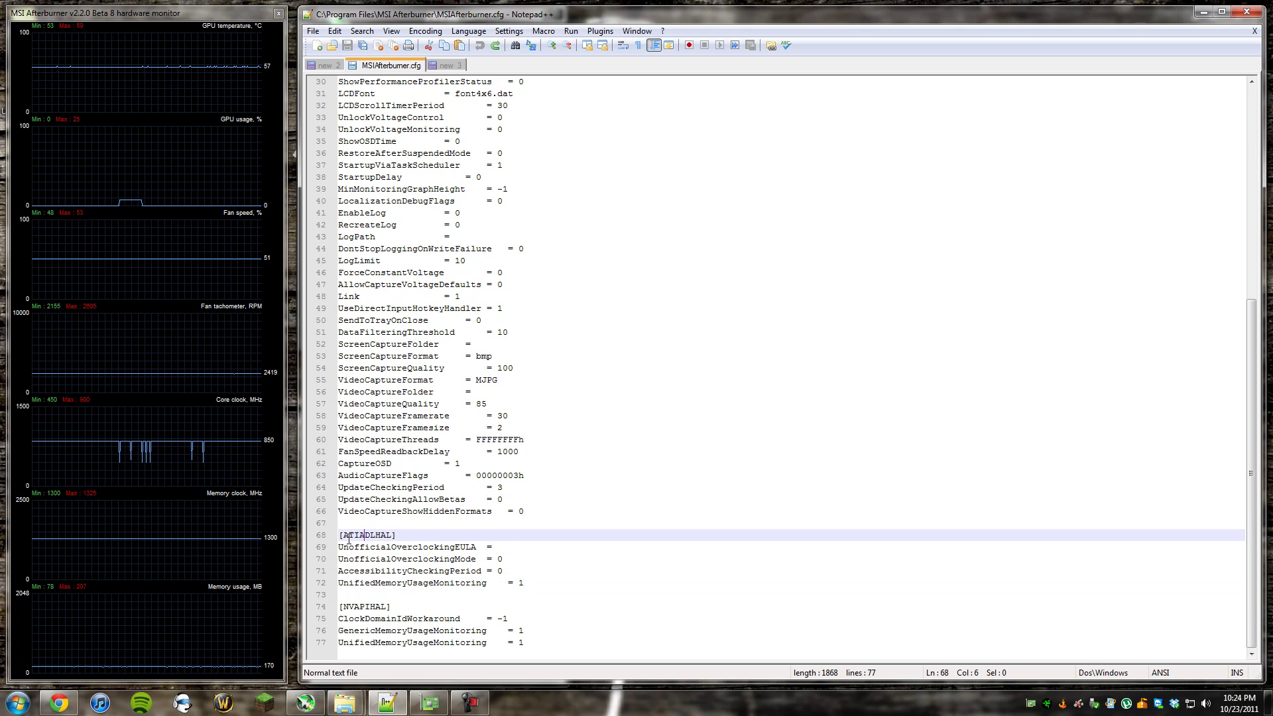
double_click(367, 534)
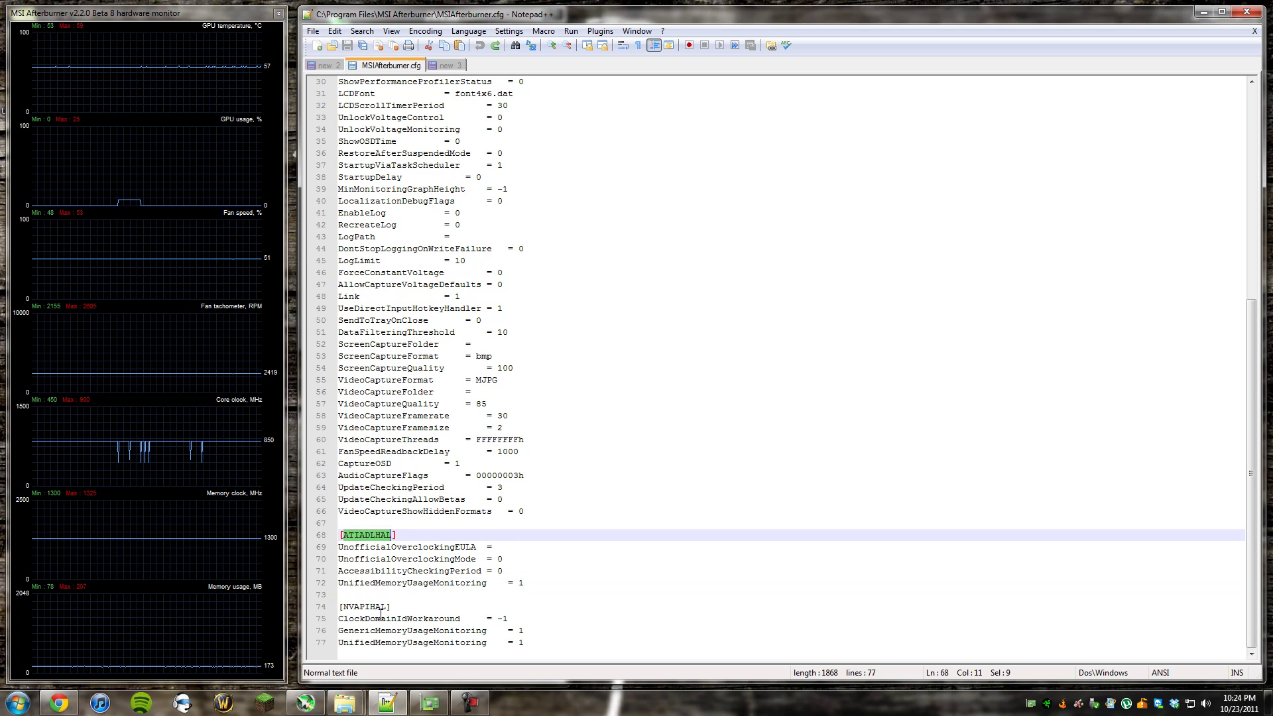
click(413, 547)
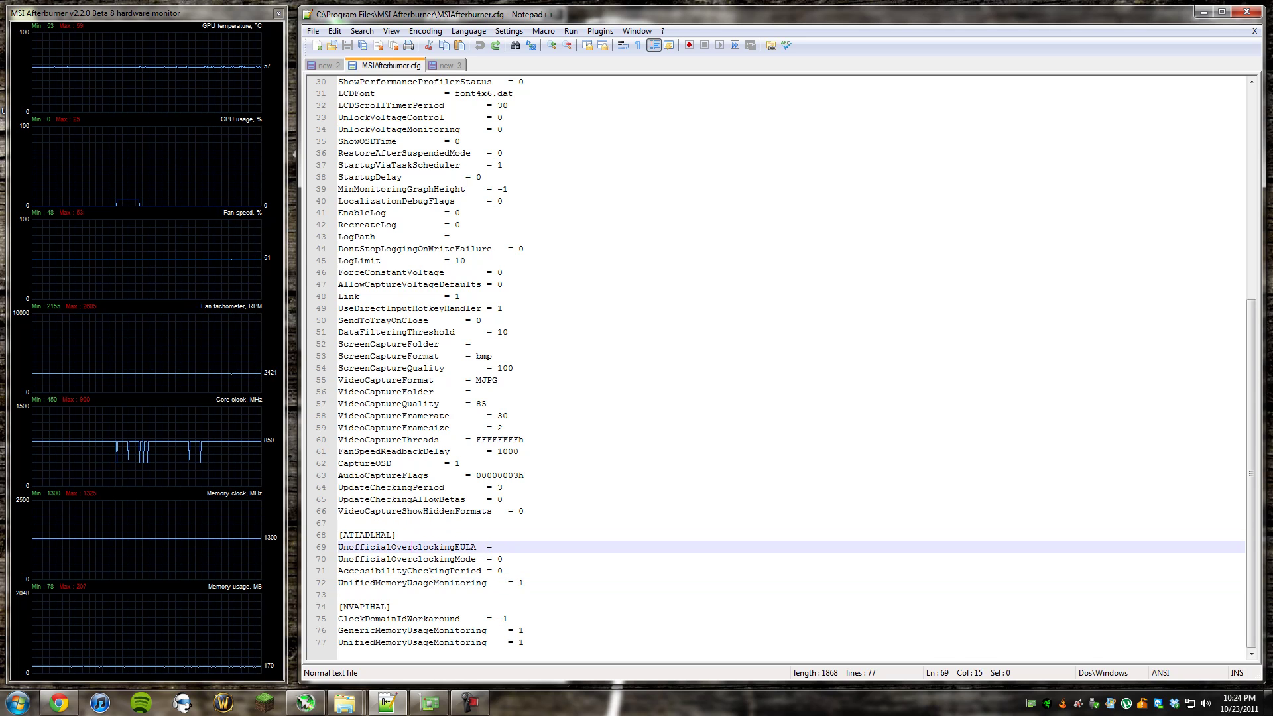
Step: Select the three unlock-setting lines in the other Notepad++ document
click(435, 69)
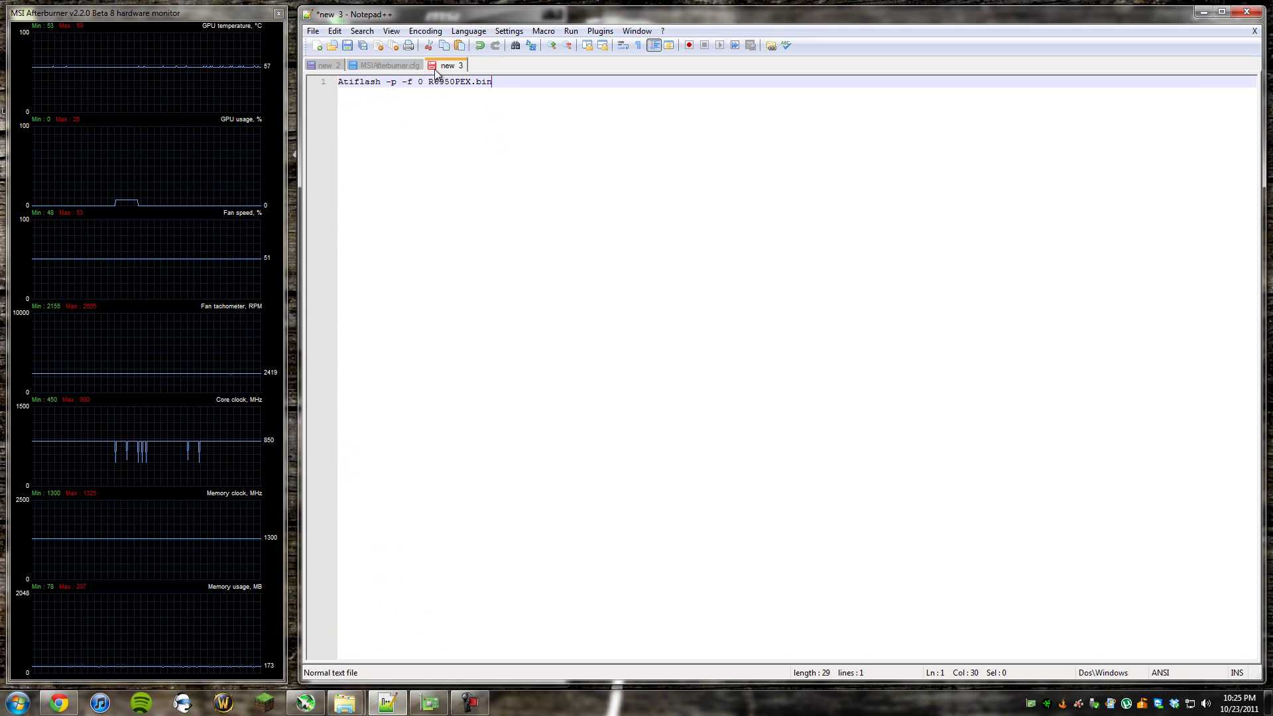
click(325, 65)
click(573, 155)
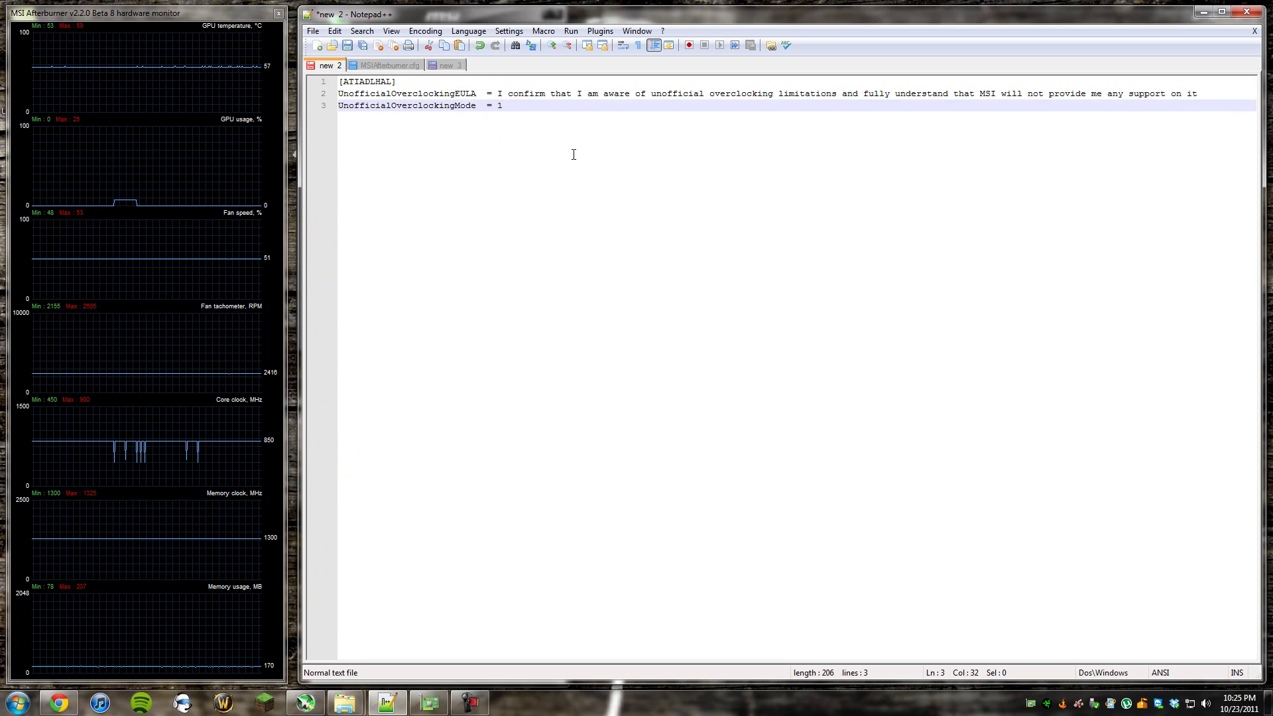
drag(524, 108, 293, 75)
key(ctrl+c)
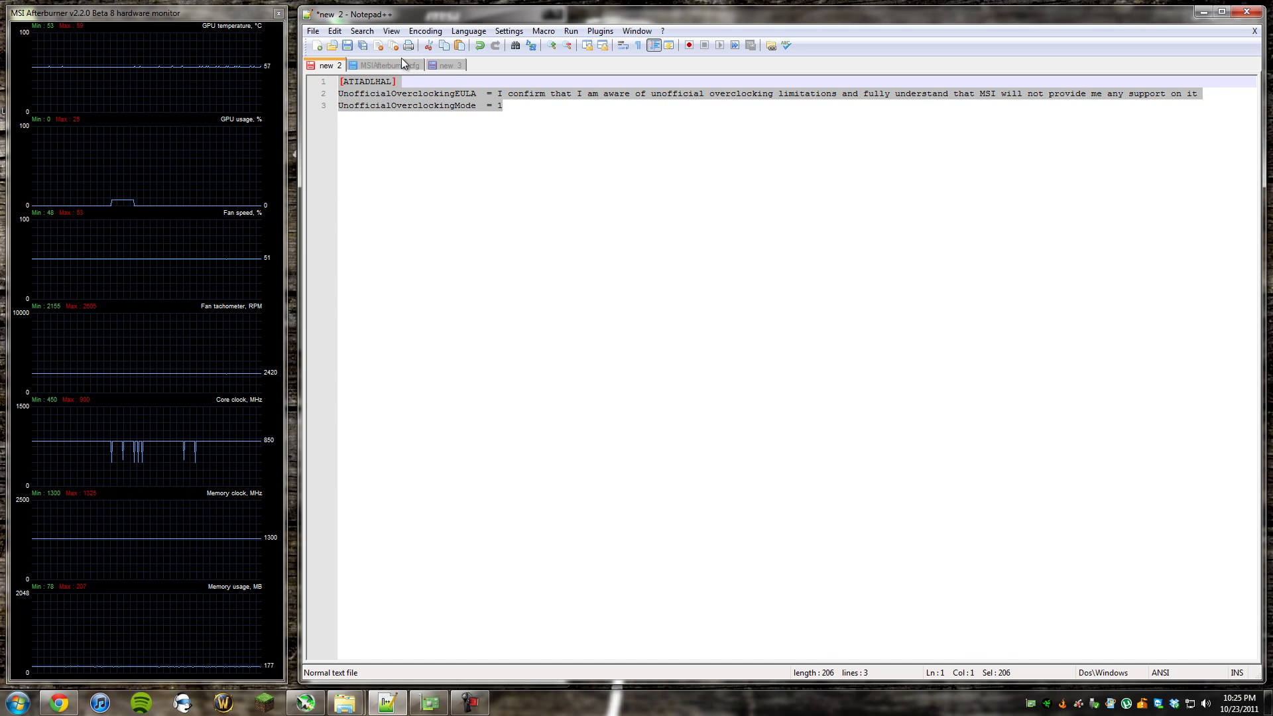
Step: Paste the unlock settings over lines 68-70 of MSIAfterburner.cfg and save it
click(384, 65)
drag(526, 559, 326, 533)
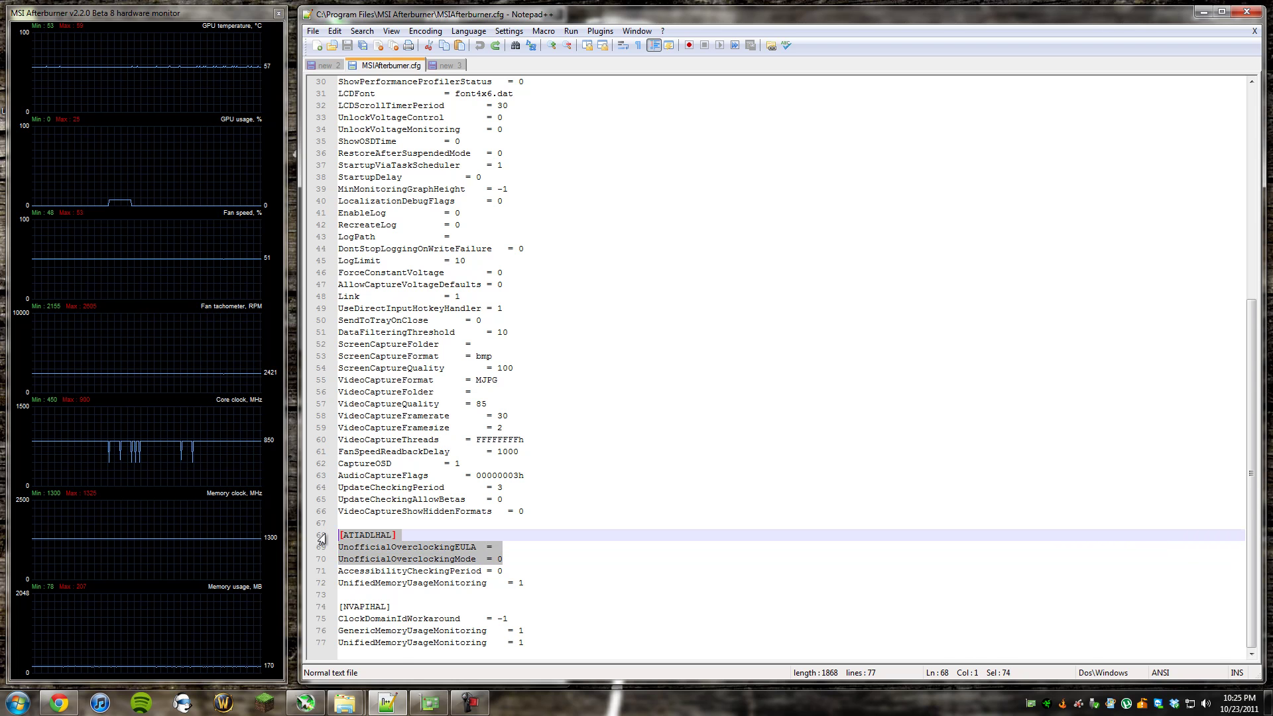
key(ctrl+v)
scroll(597, 607, down, 1)
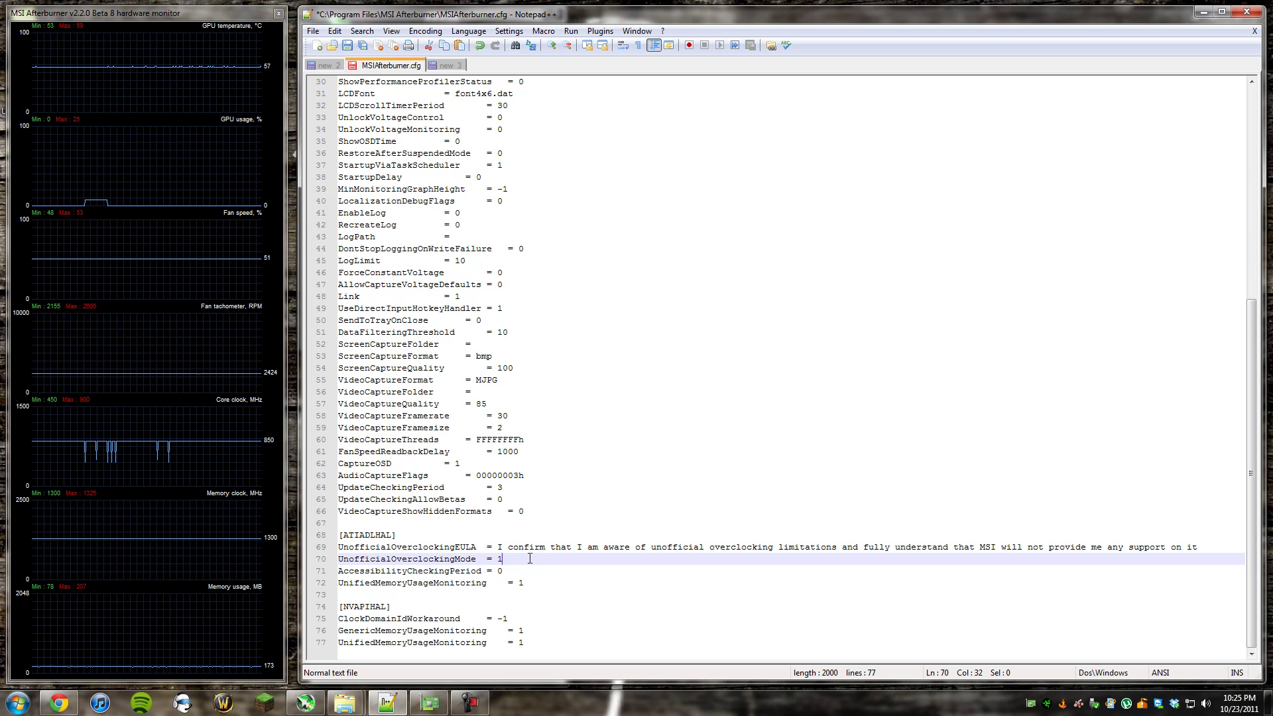
key(ctrl+s)
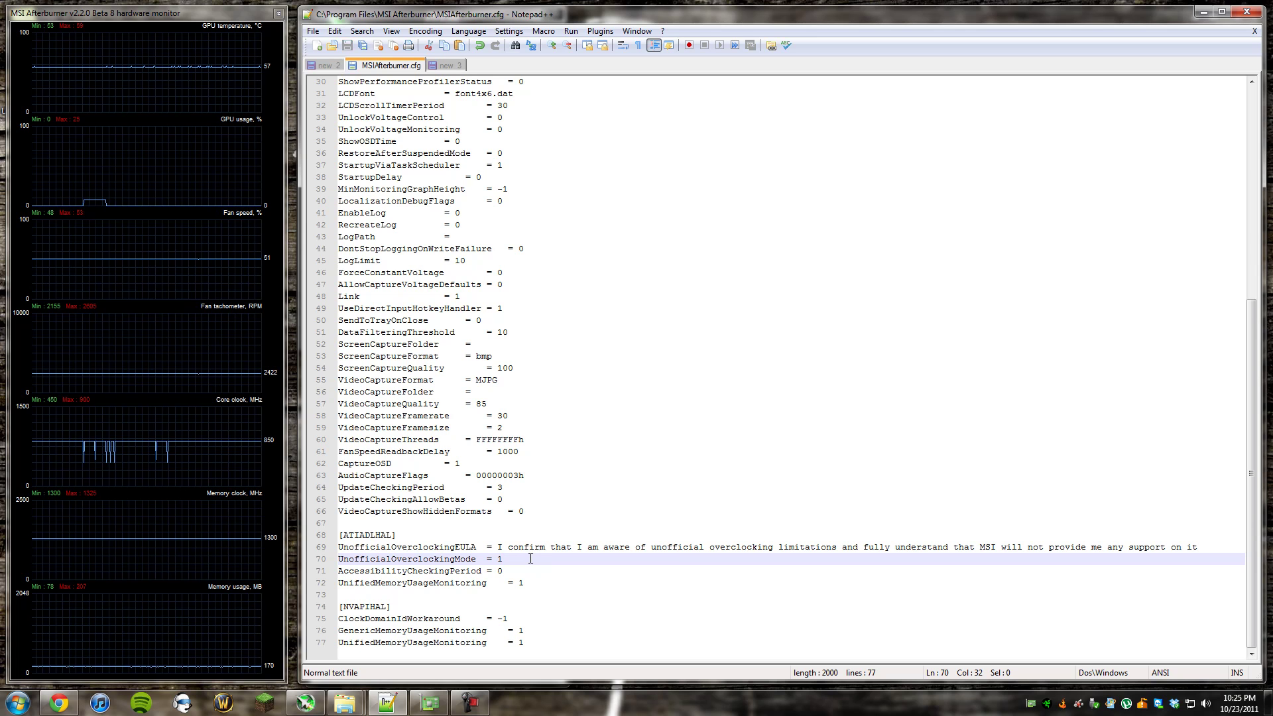
Step: Close Notepad++ and Afterburner, then relaunch Afterburner by searching 'msi afterburner' in Start
click(1203, 12)
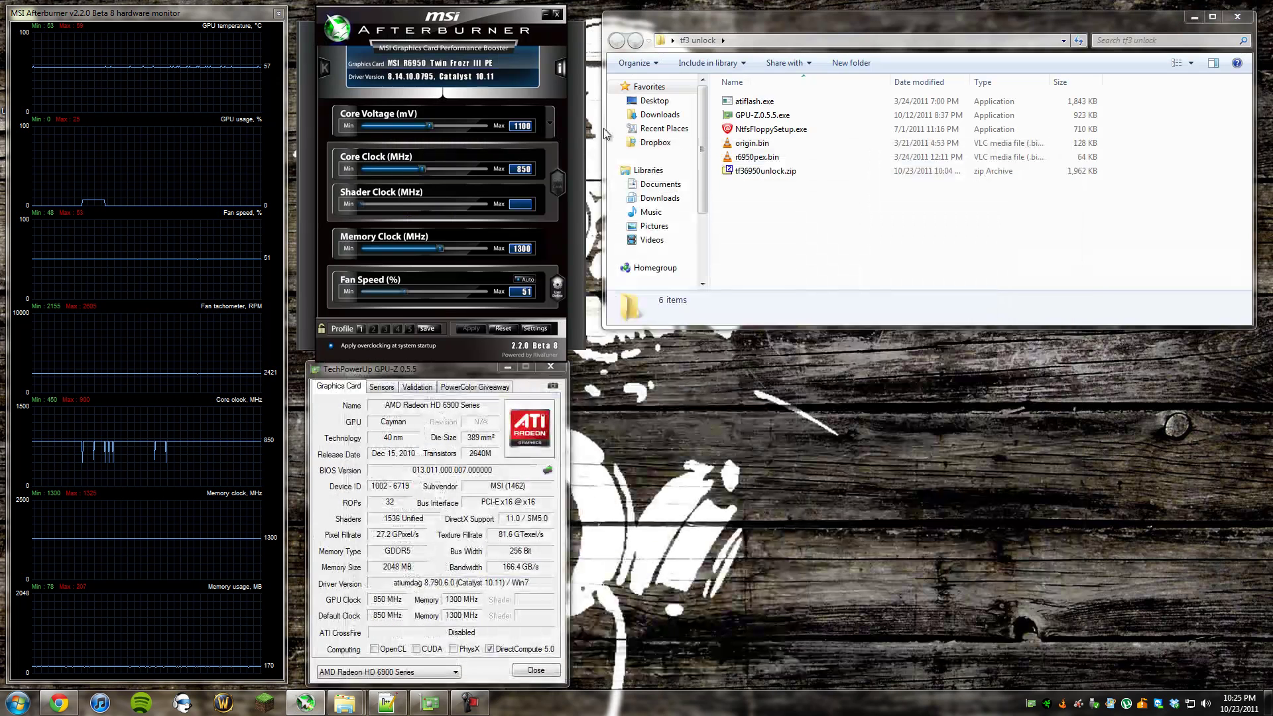
click(557, 16)
key(super)
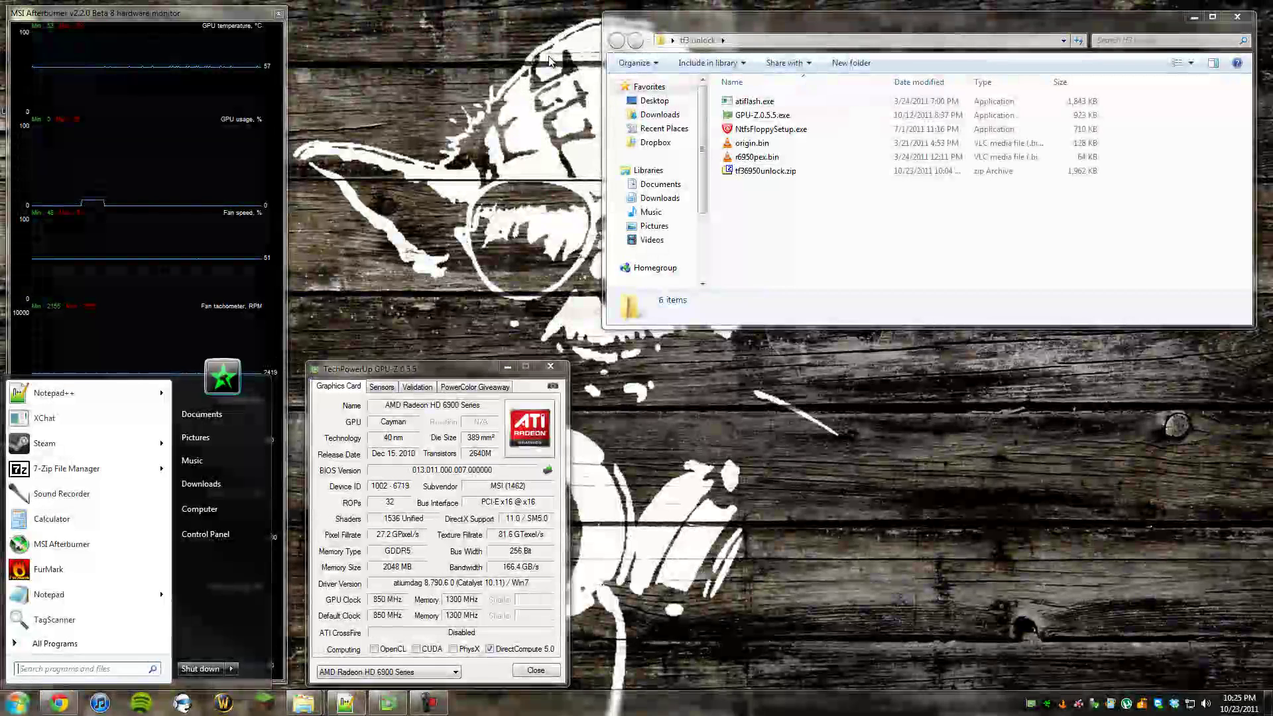
text(msi afterburner)
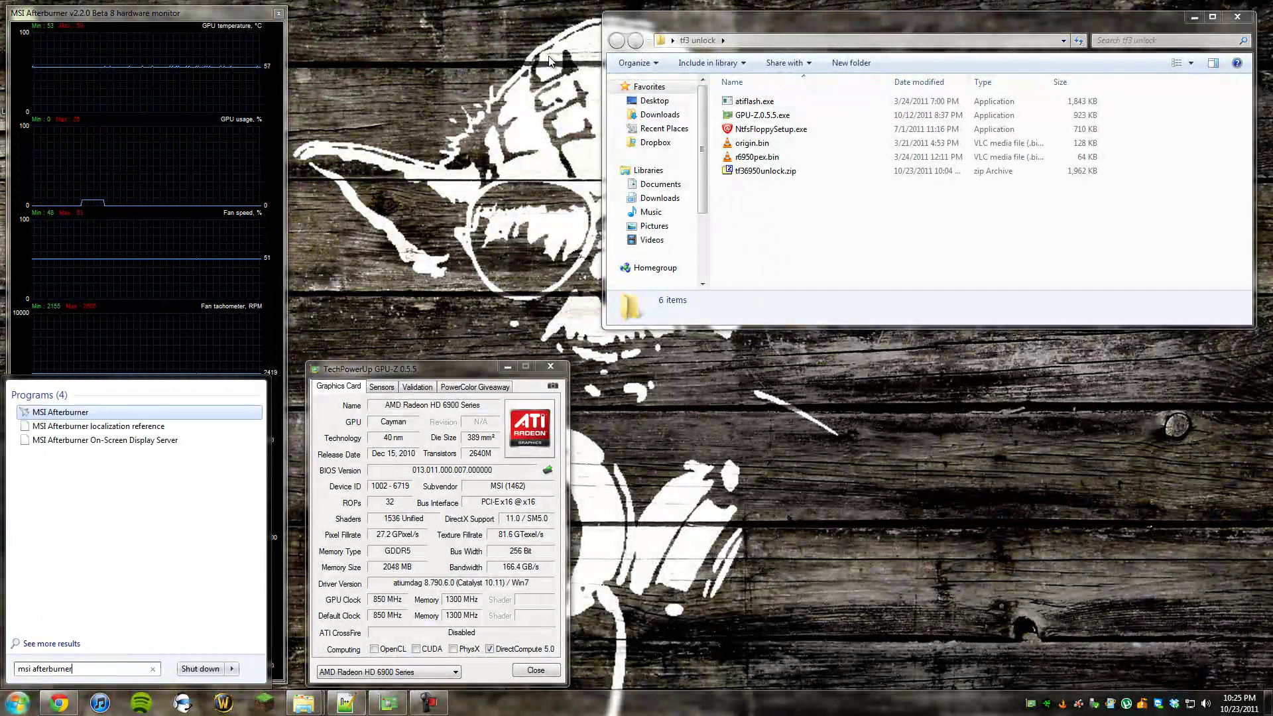
key(Return)
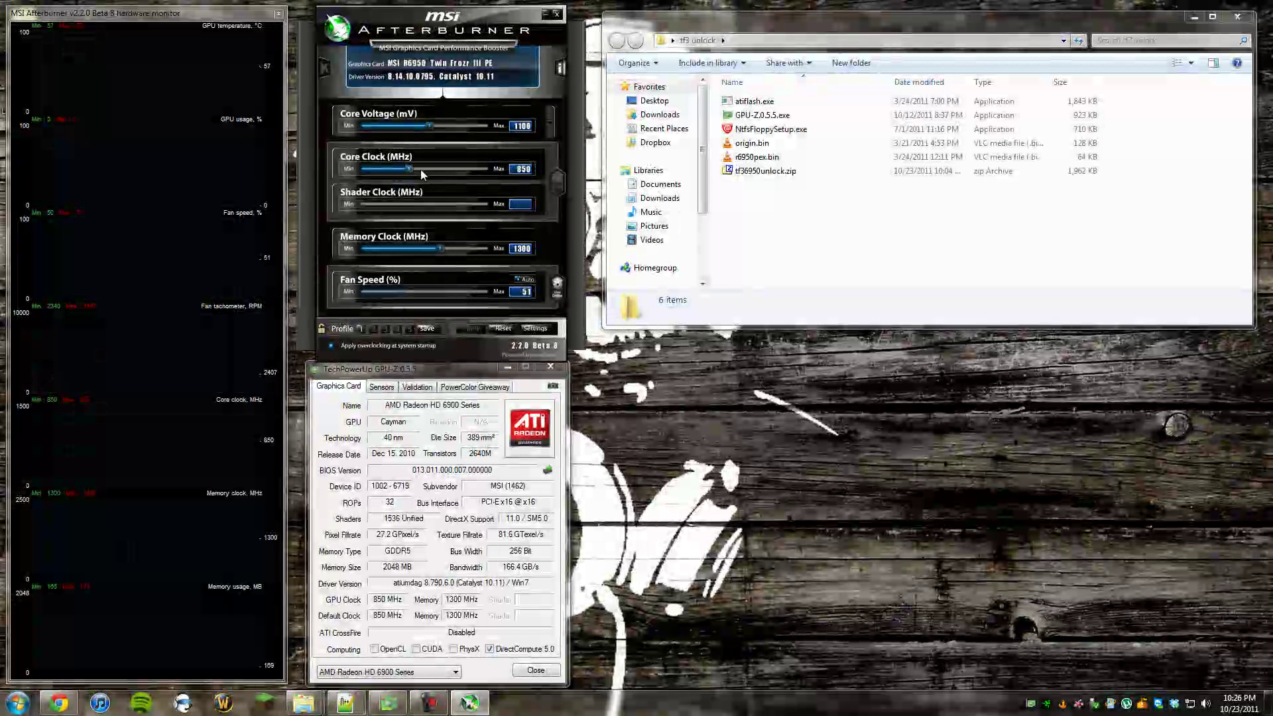
Step: Push clocks to the new 1530 MHz core and 1690 MHz memory maxima, reset, then raise core to 1538 MHz
drag(408, 169, 491, 174)
click(444, 246)
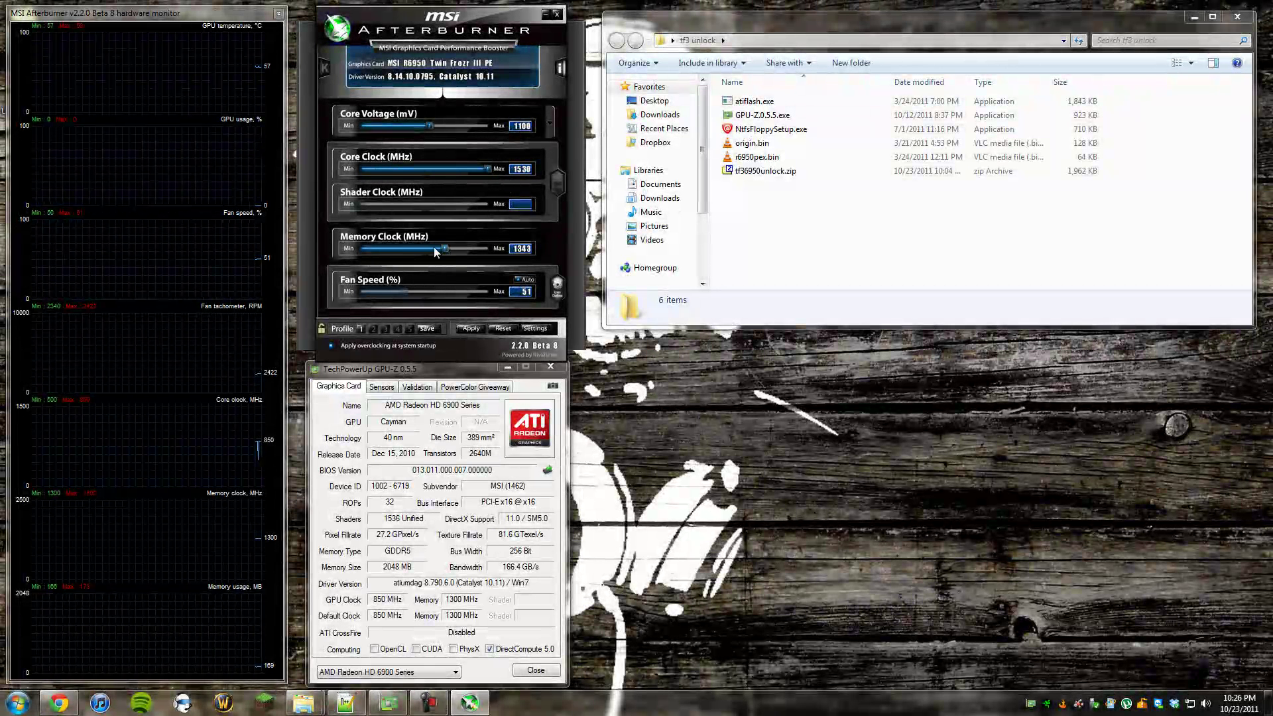
drag(445, 247, 548, 263)
click(496, 328)
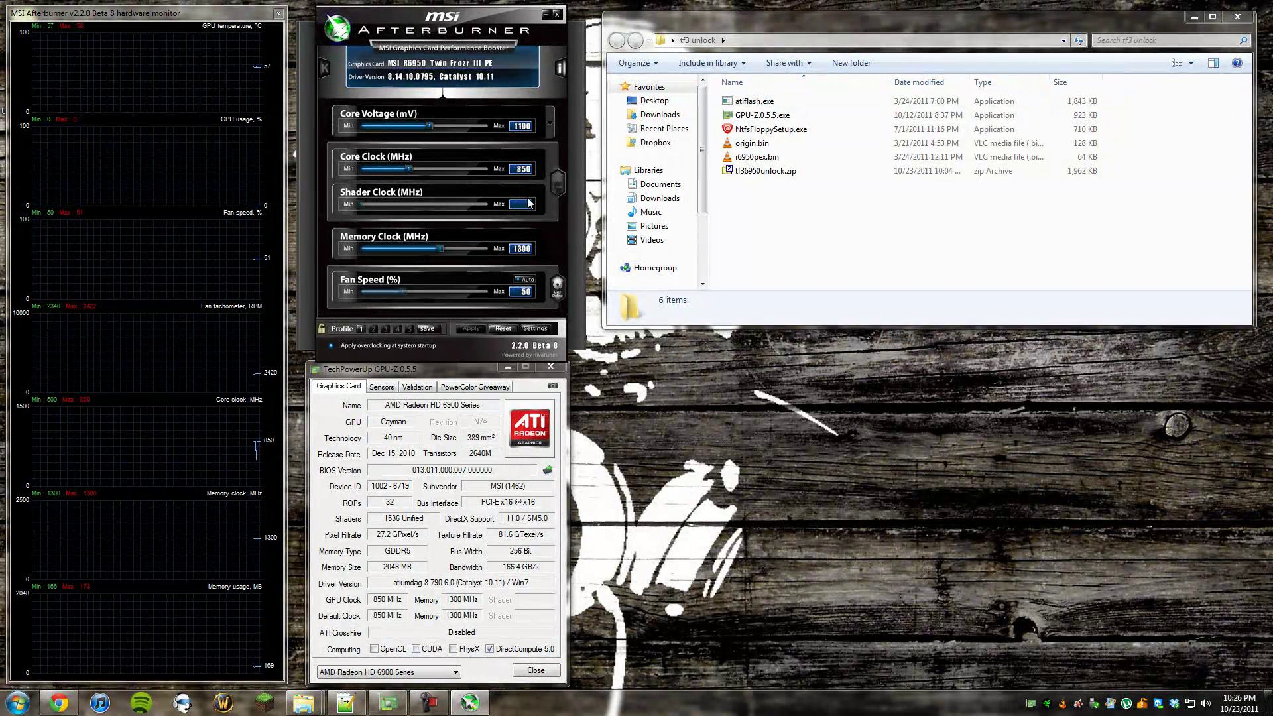
drag(404, 169, 492, 171)
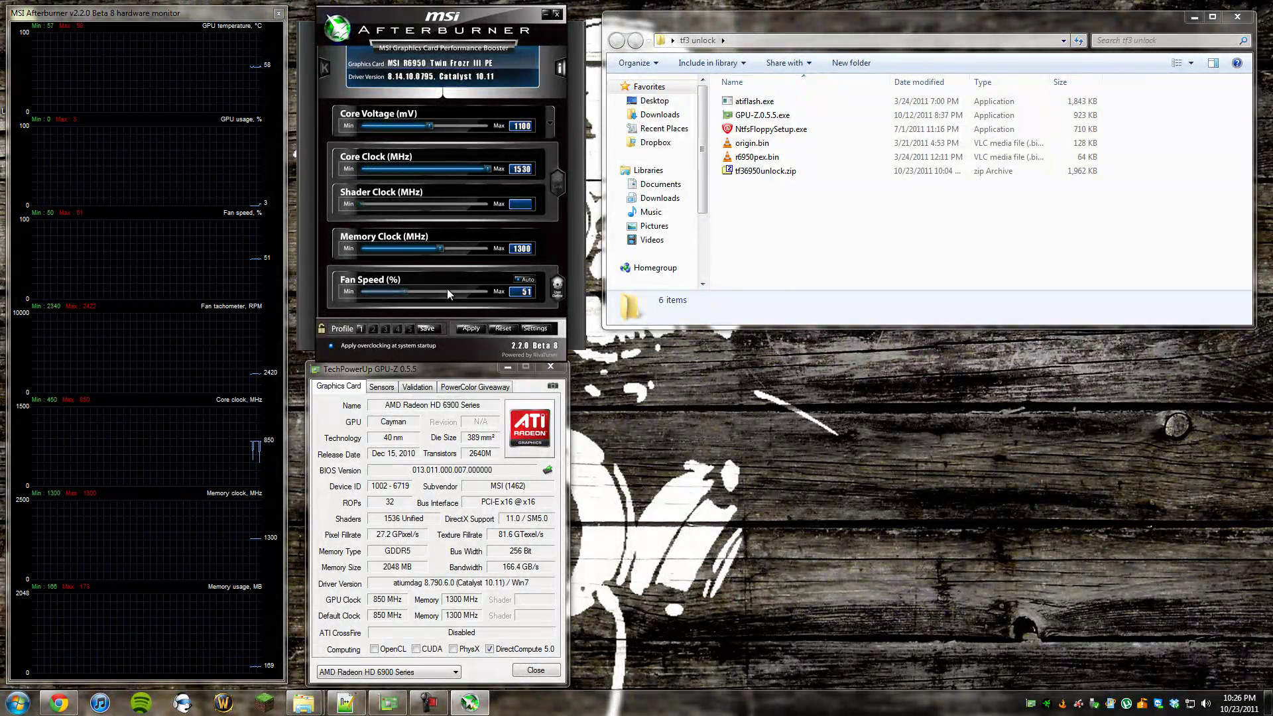
Step: Reset the clocks, then enter 950 MHz core and 1350 MHz memory and apply
click(508, 329)
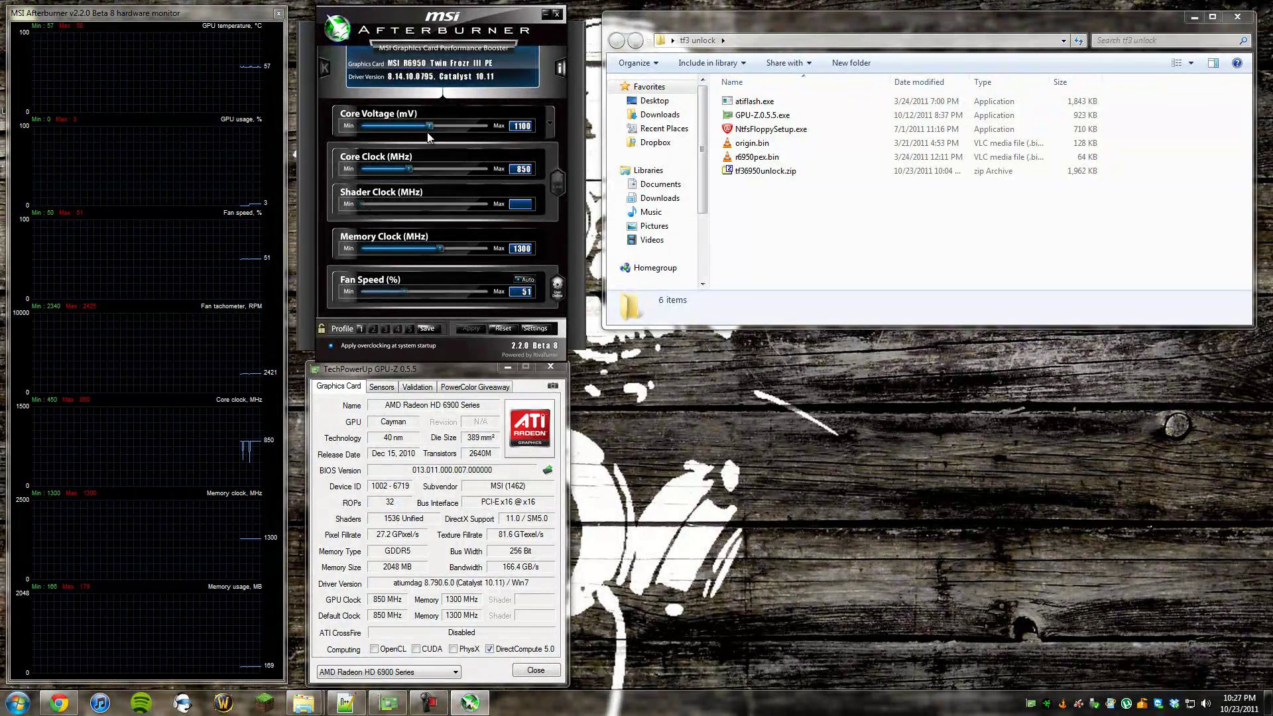
drag(411, 165, 424, 173)
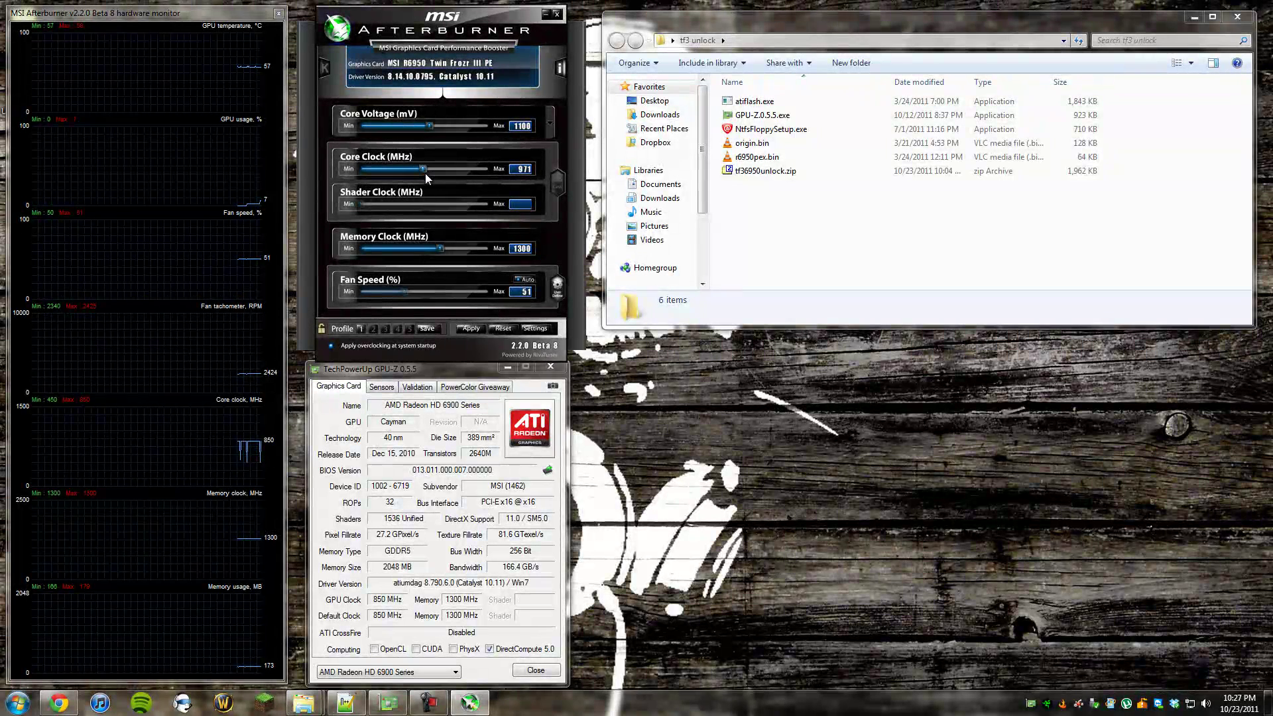
text(950)
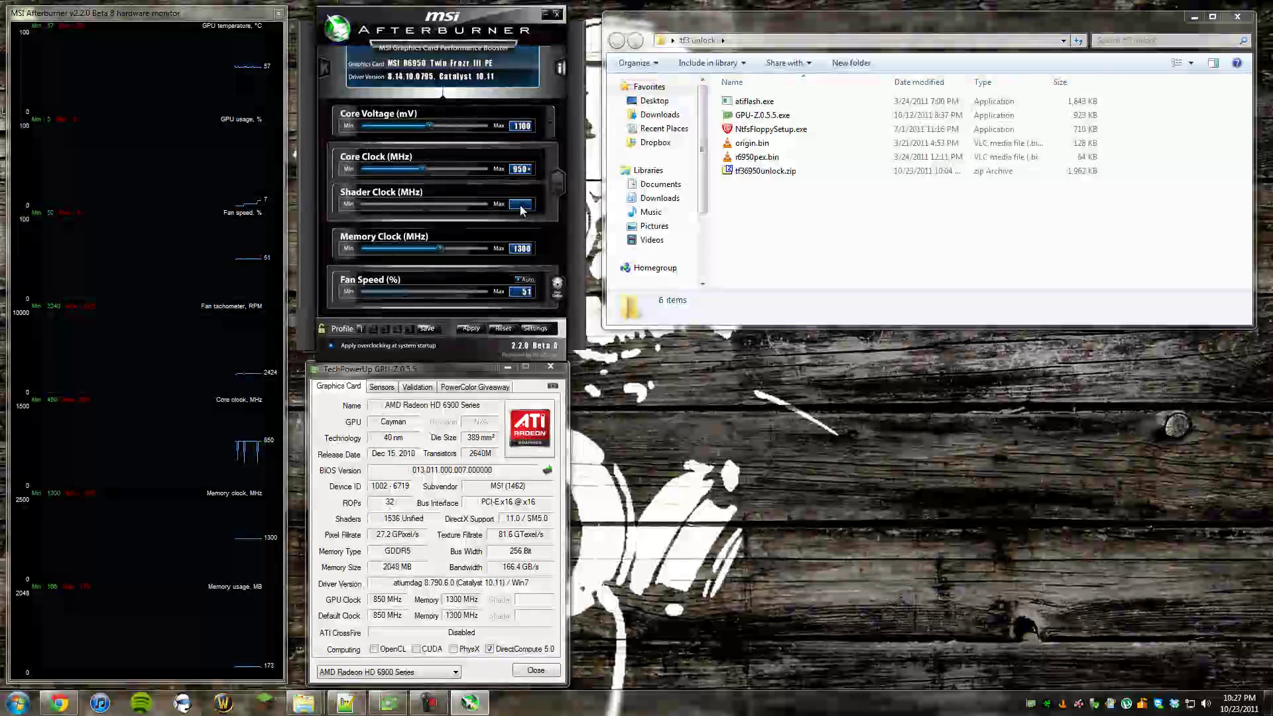
click(527, 249)
click(530, 170)
text(950)
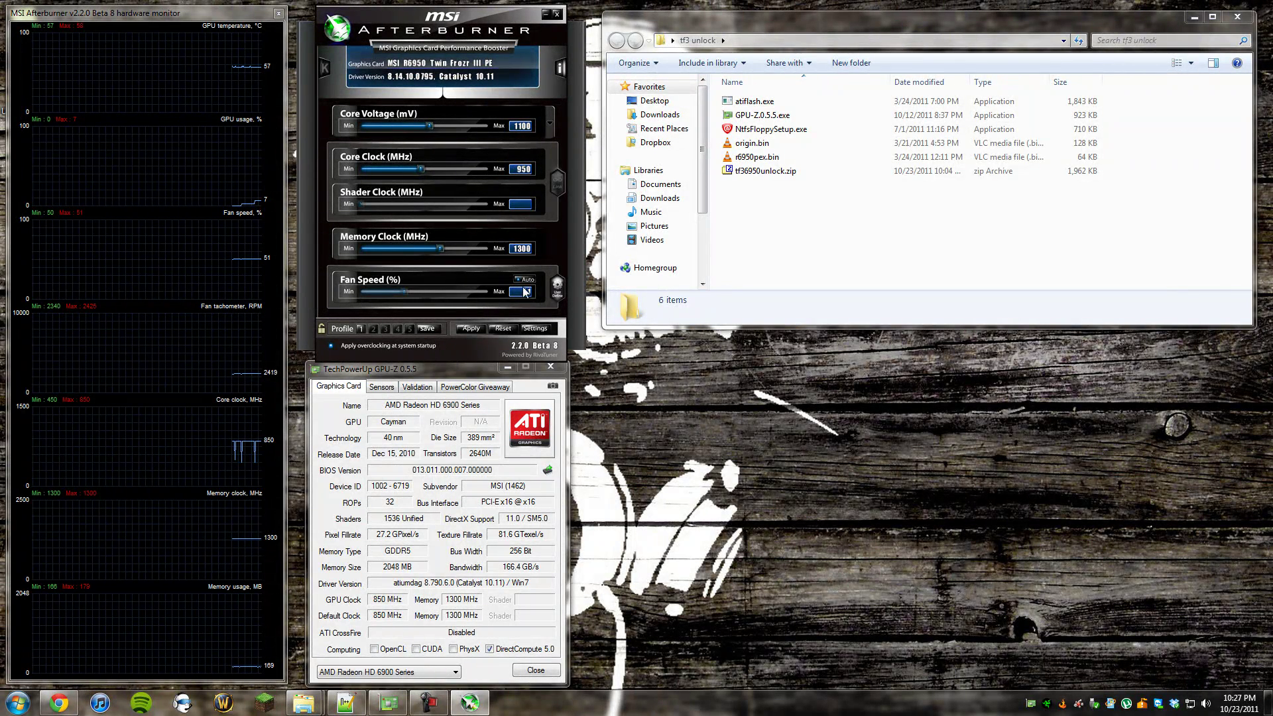
click(521, 250)
text(1350)
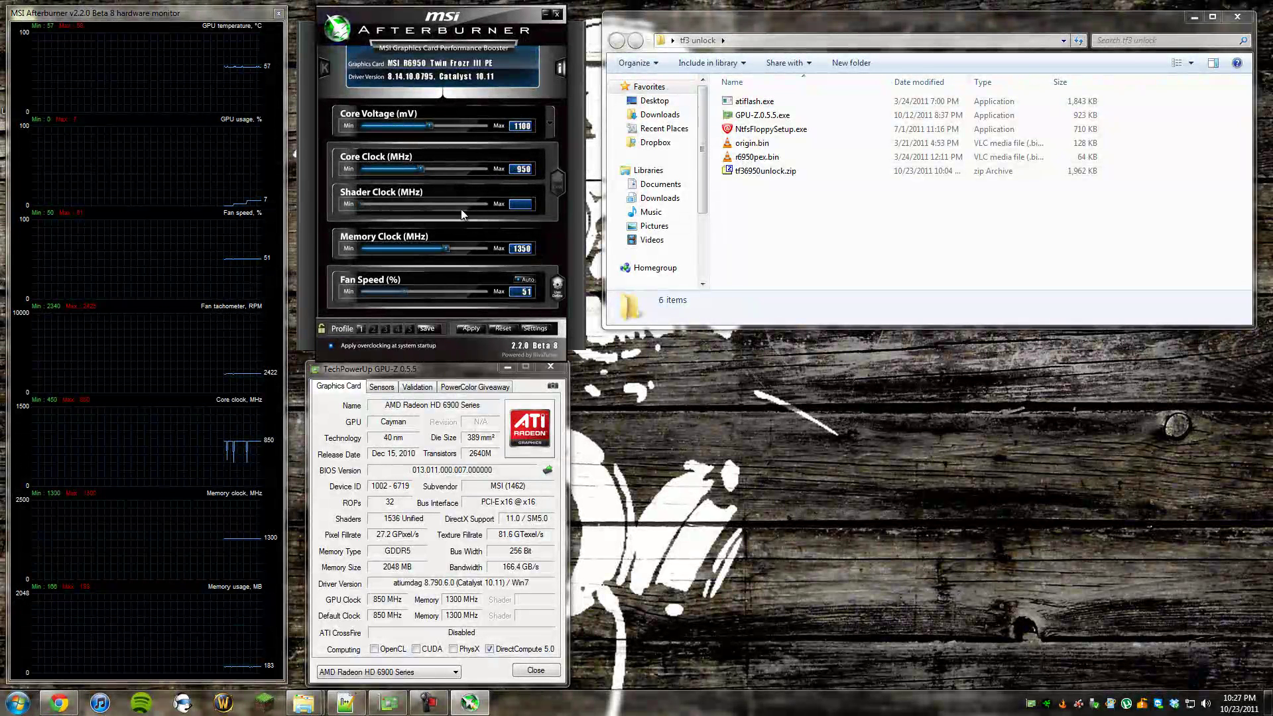
click(471, 329)
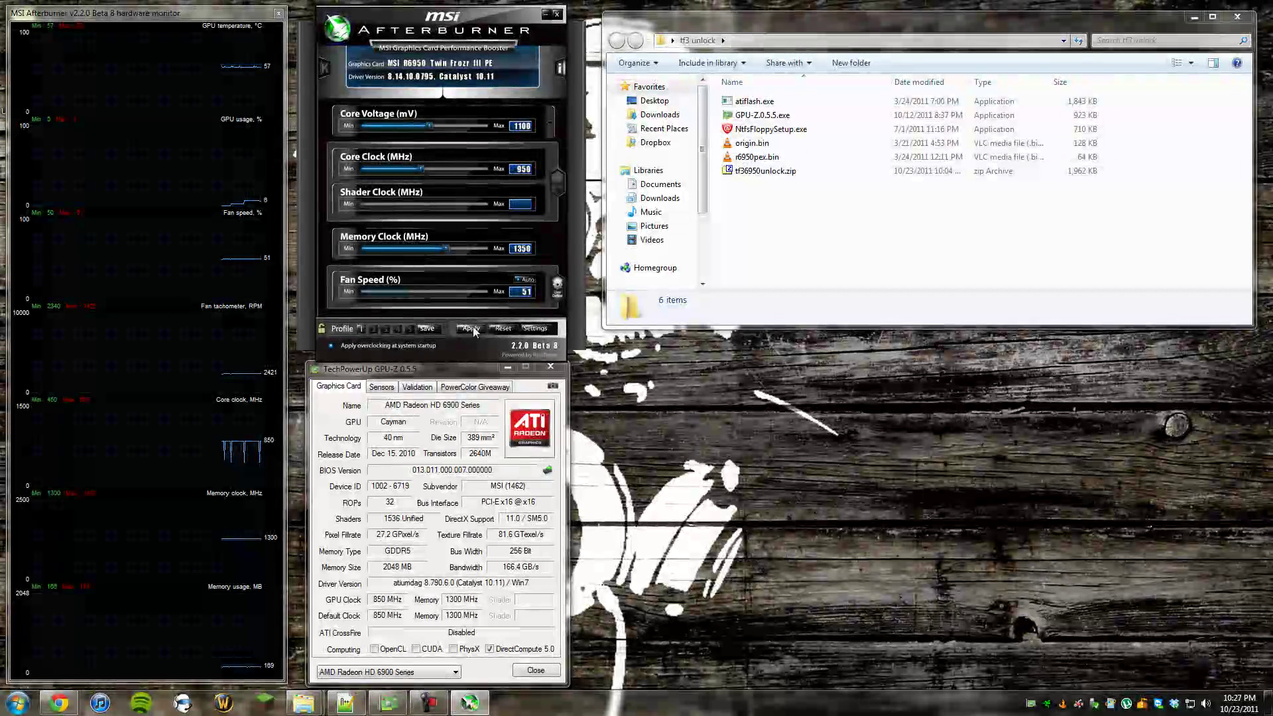
Step: Check the new clocks in GPU-Z and save the overclock to profile 2
click(424, 583)
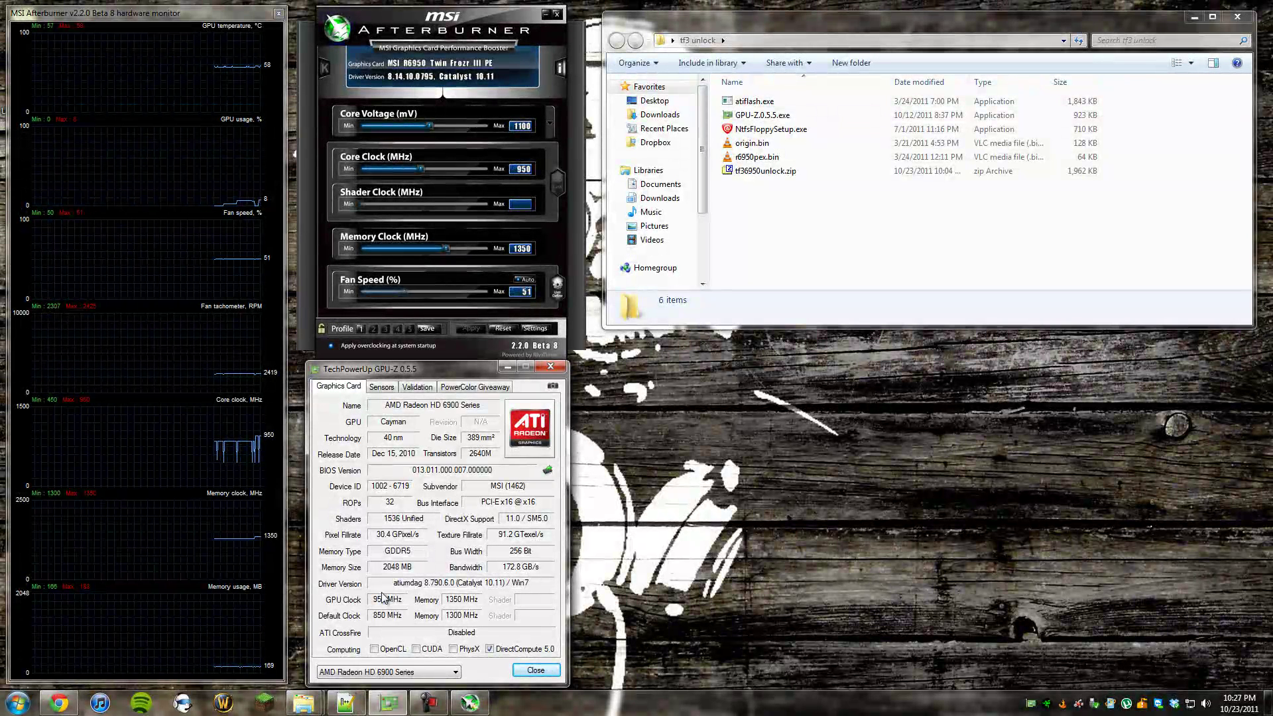
mouse_move(386, 600)
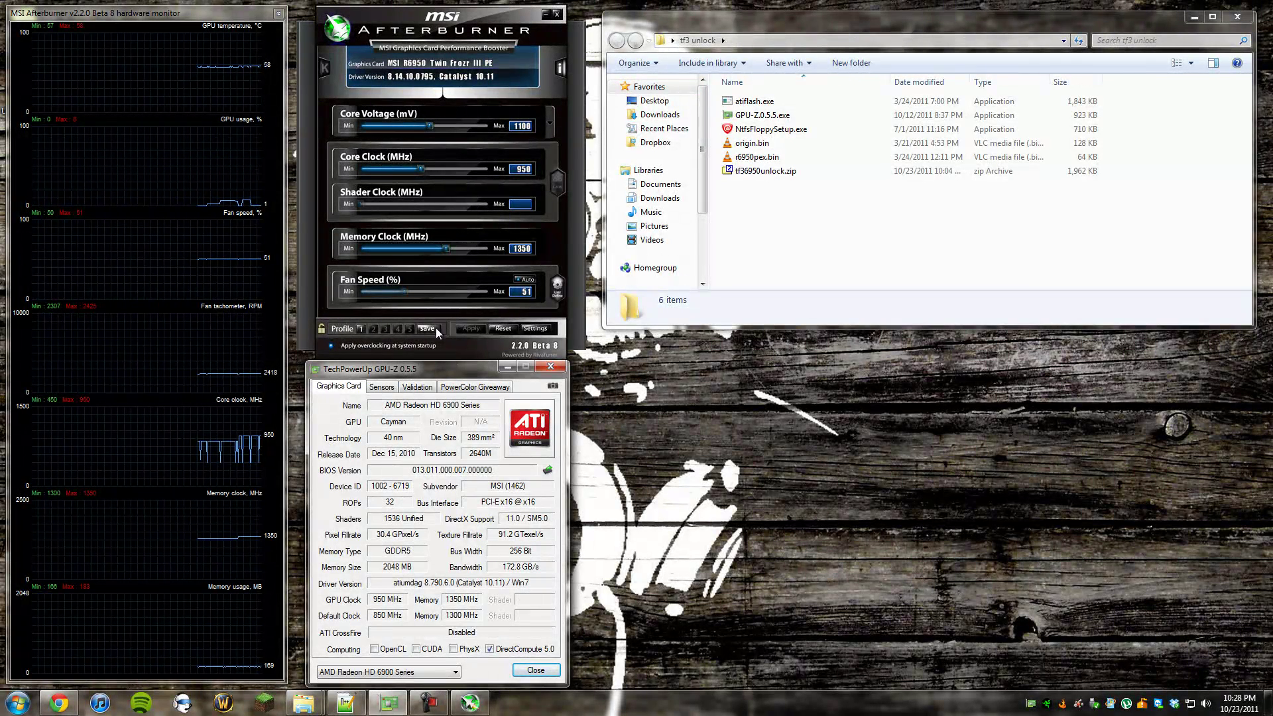
click(373, 328)
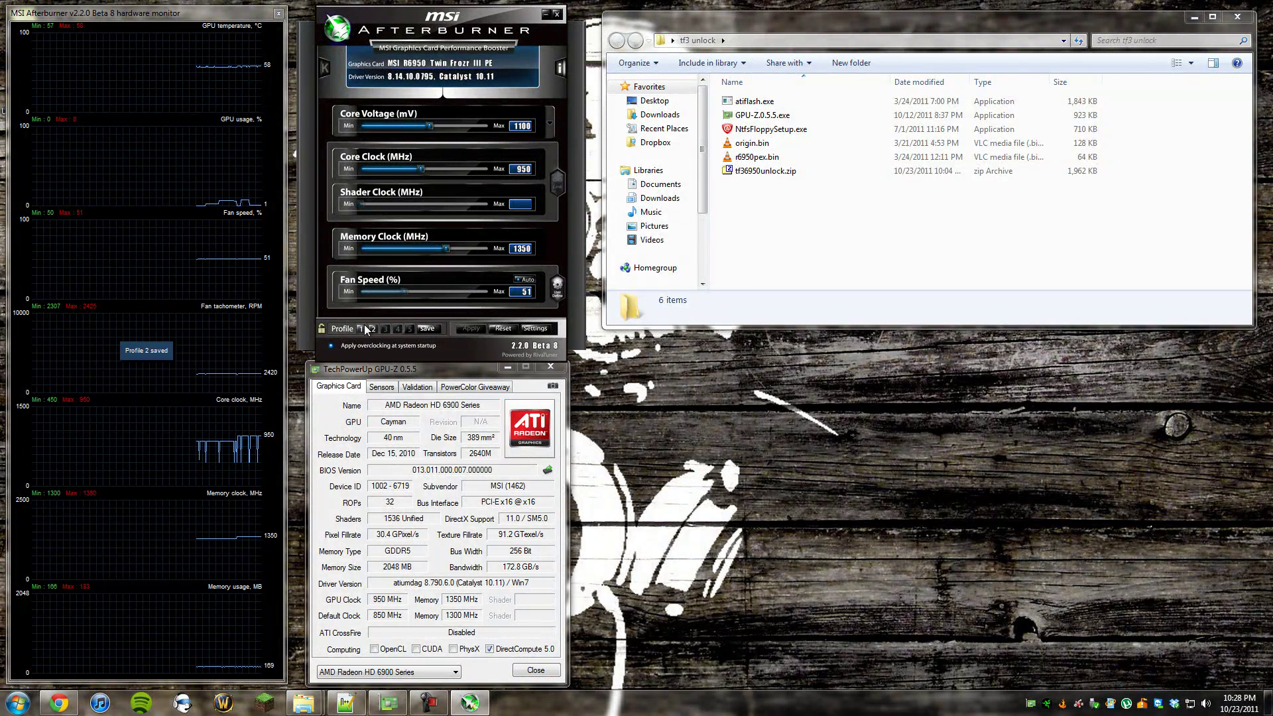
Step: Load and apply stock profile 1, then switch fan speed to manual control
click(361, 328)
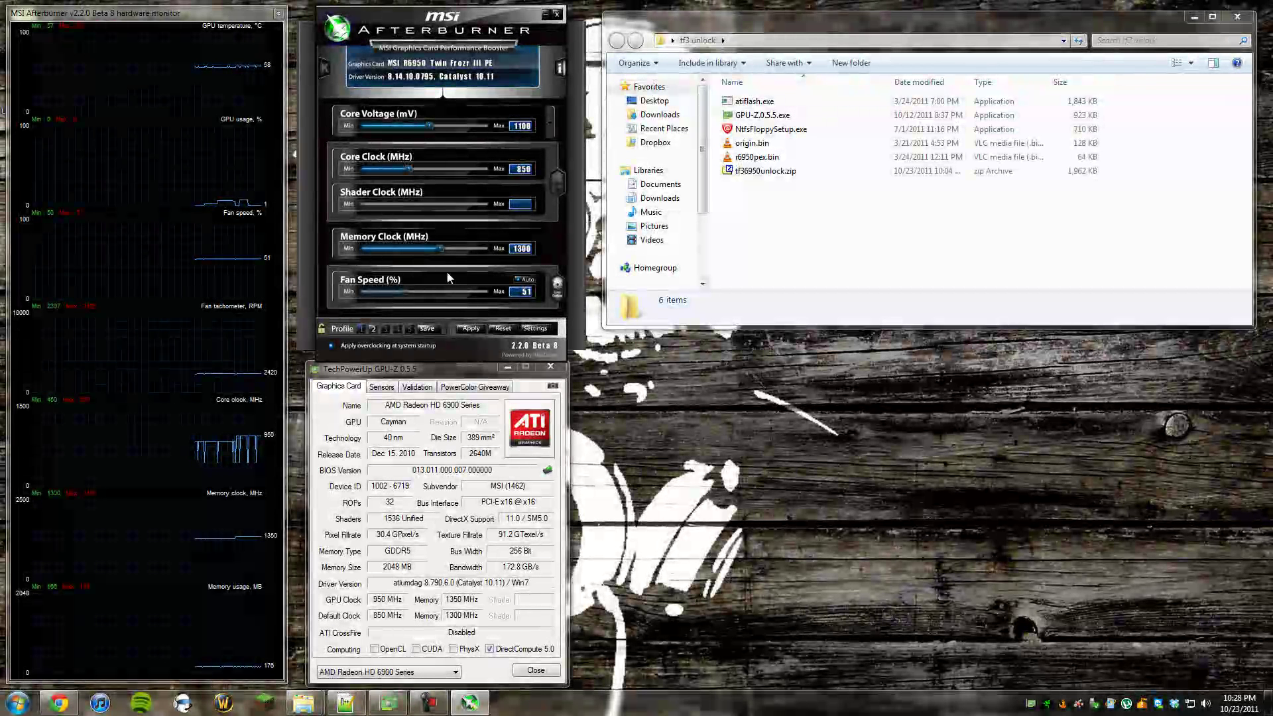
click(467, 329)
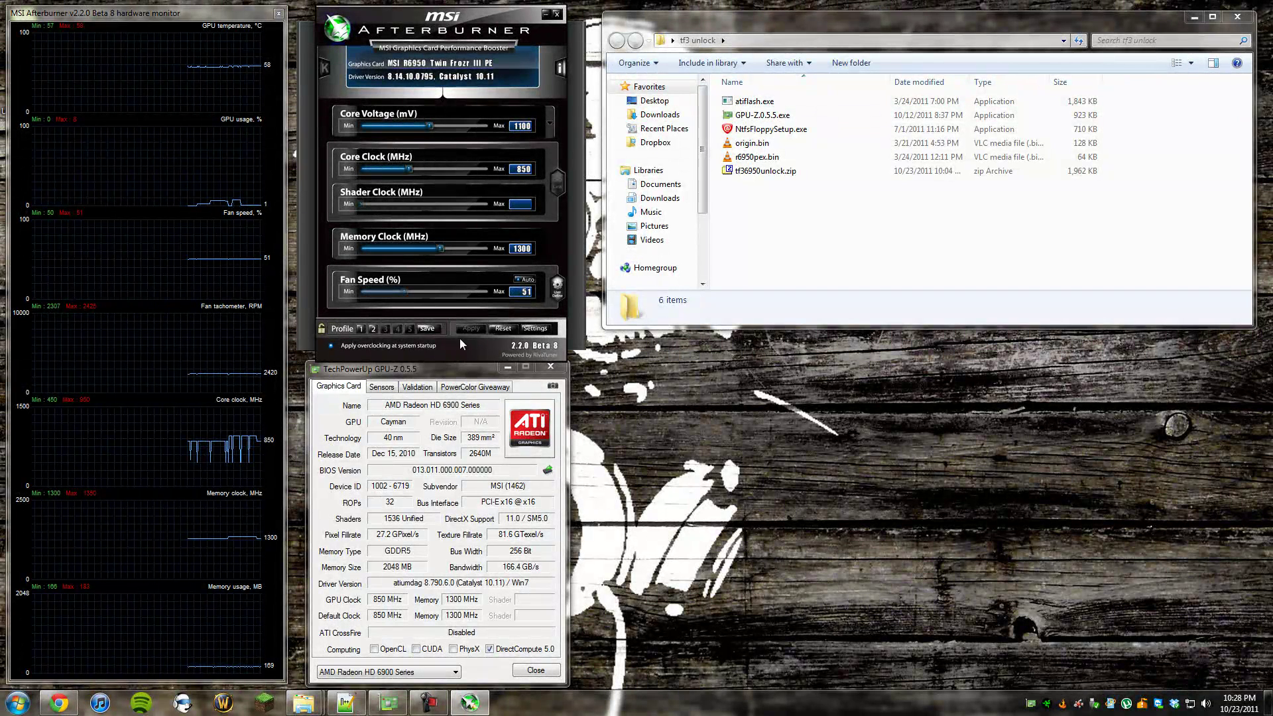
click(524, 284)
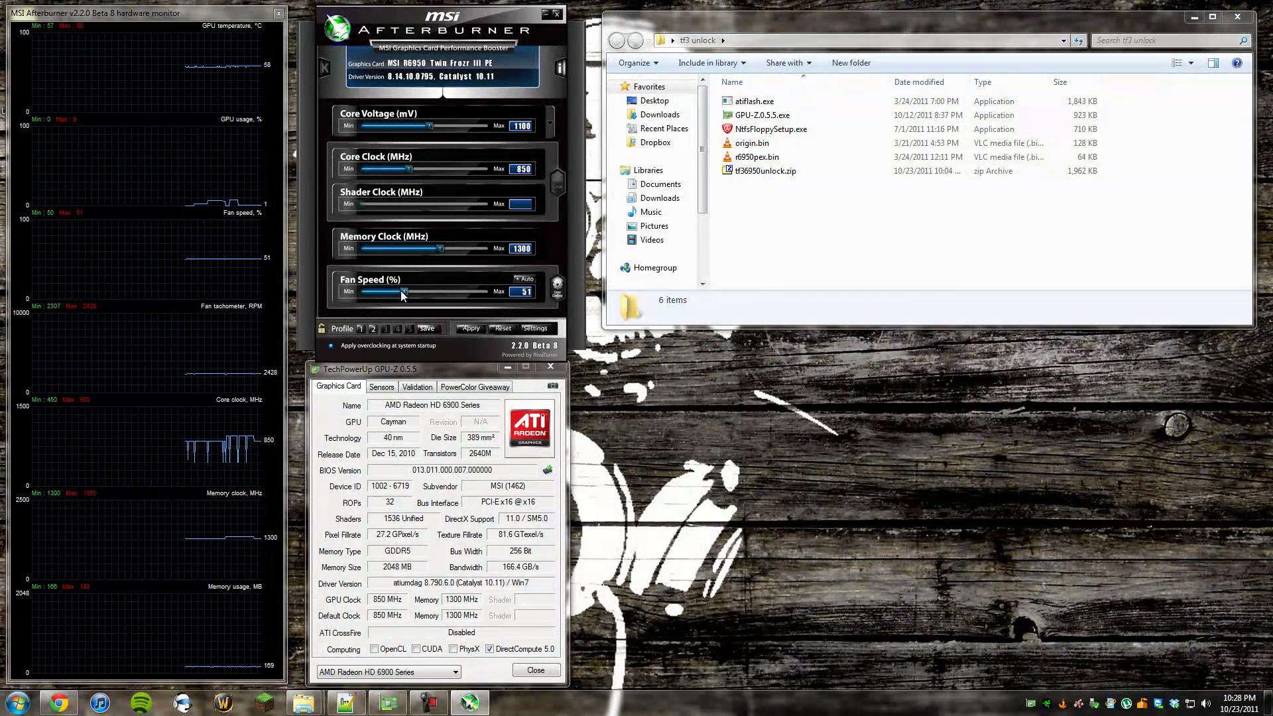
click(401, 291)
Step: Apply a 100% fan speed, then return the fan to Auto and apply again
drag(396, 292, 475, 285)
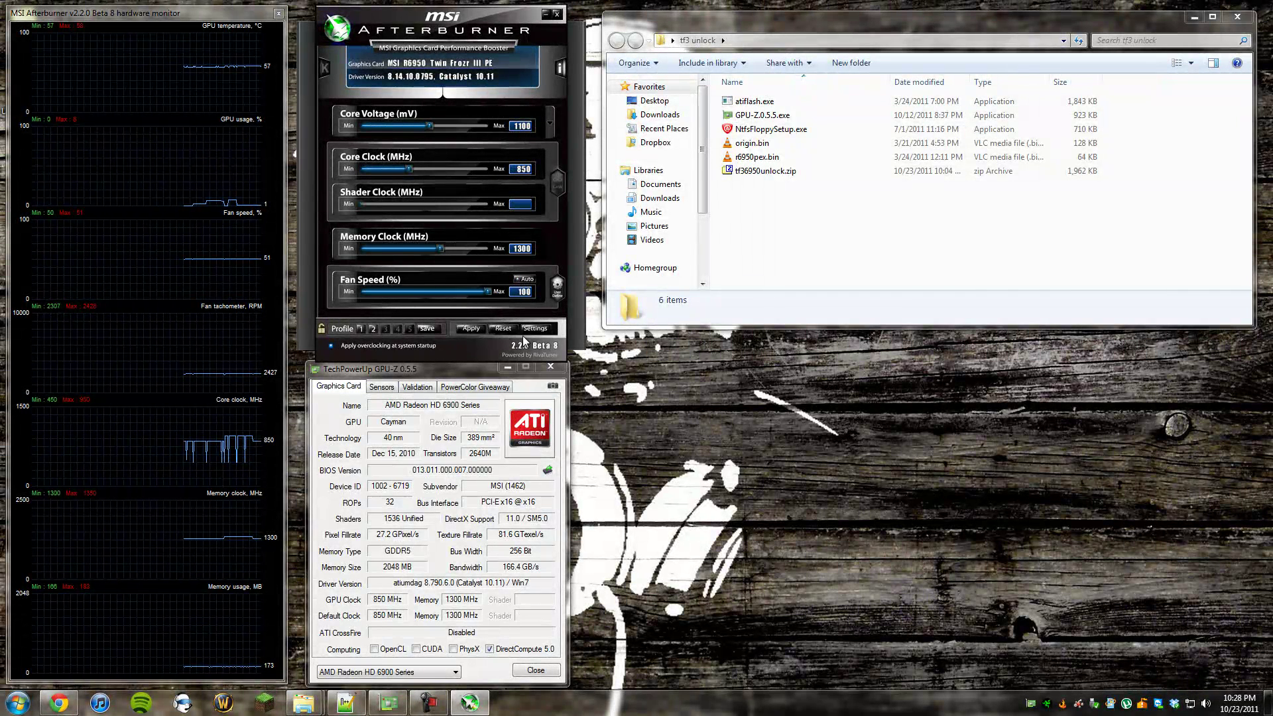
click(470, 328)
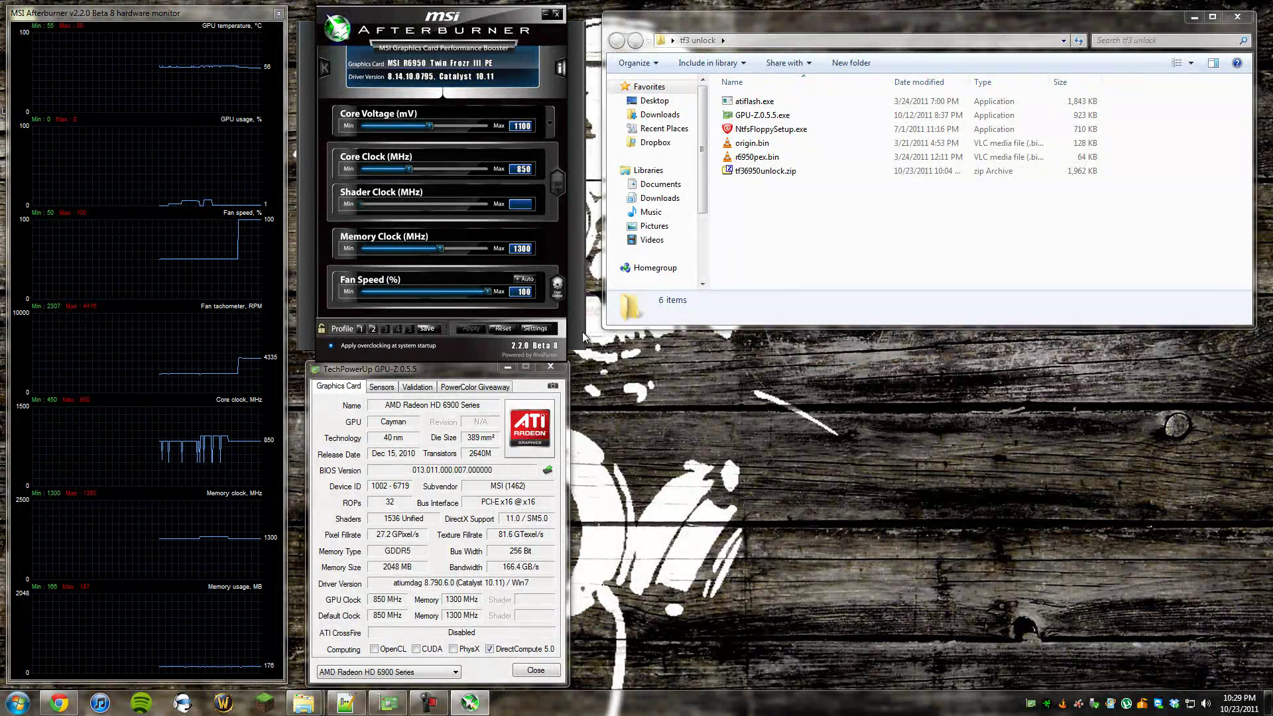
click(524, 278)
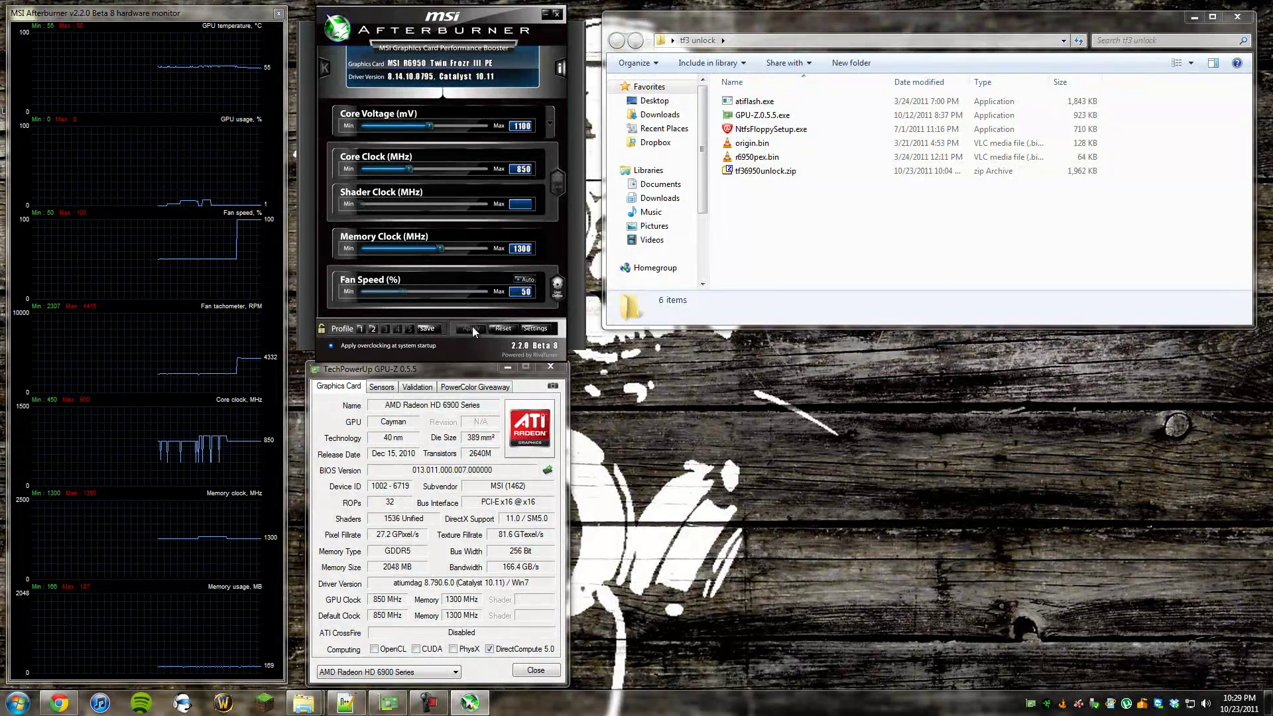
click(471, 327)
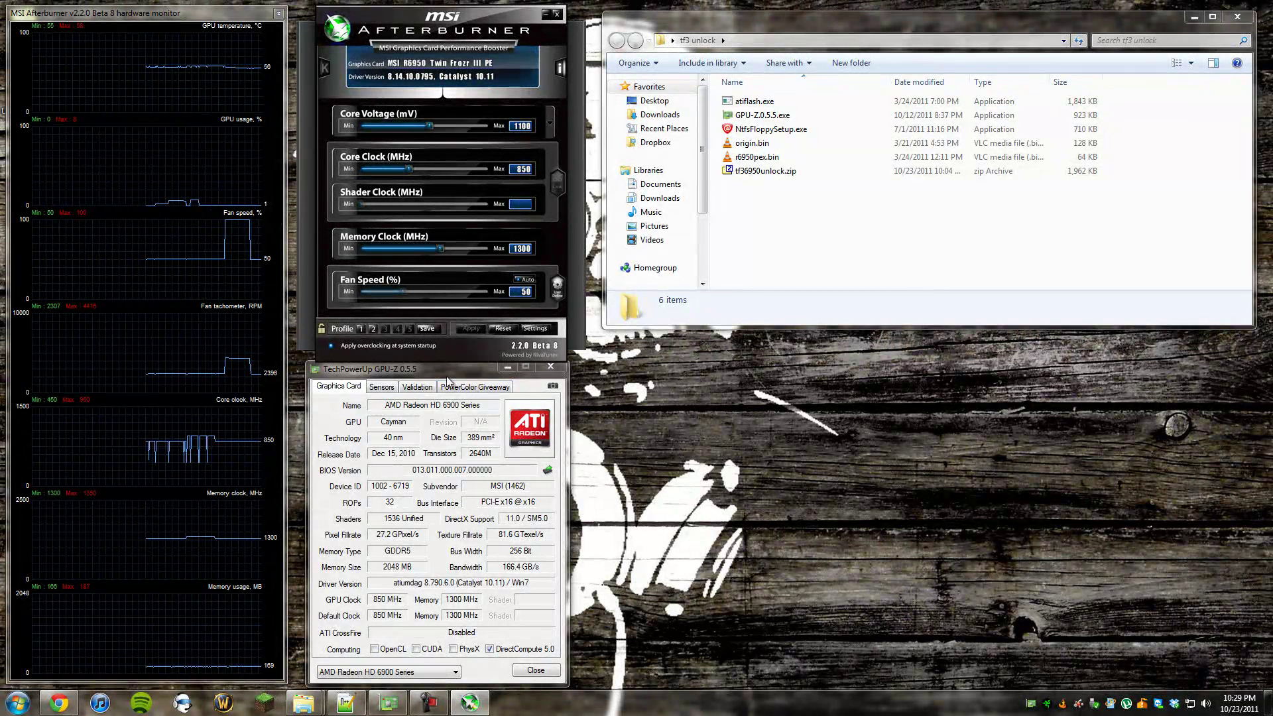
click(480, 369)
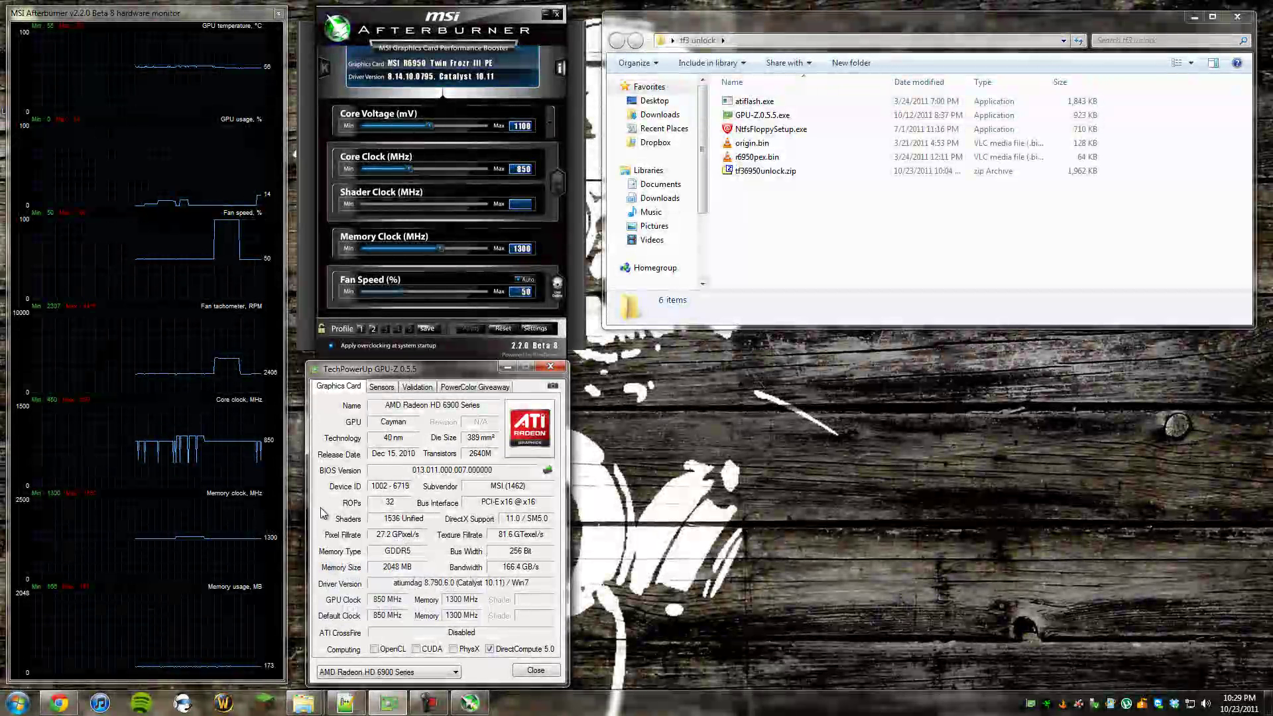
mouse_move(380, 488)
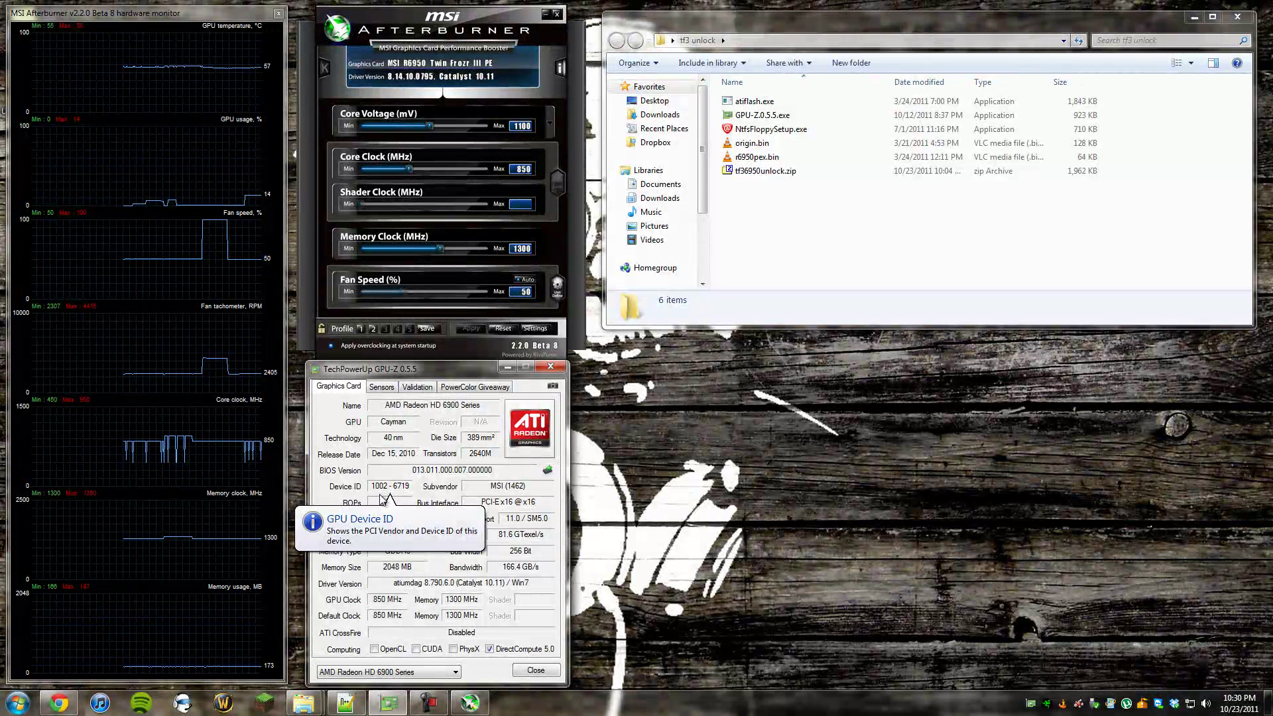
click(386, 389)
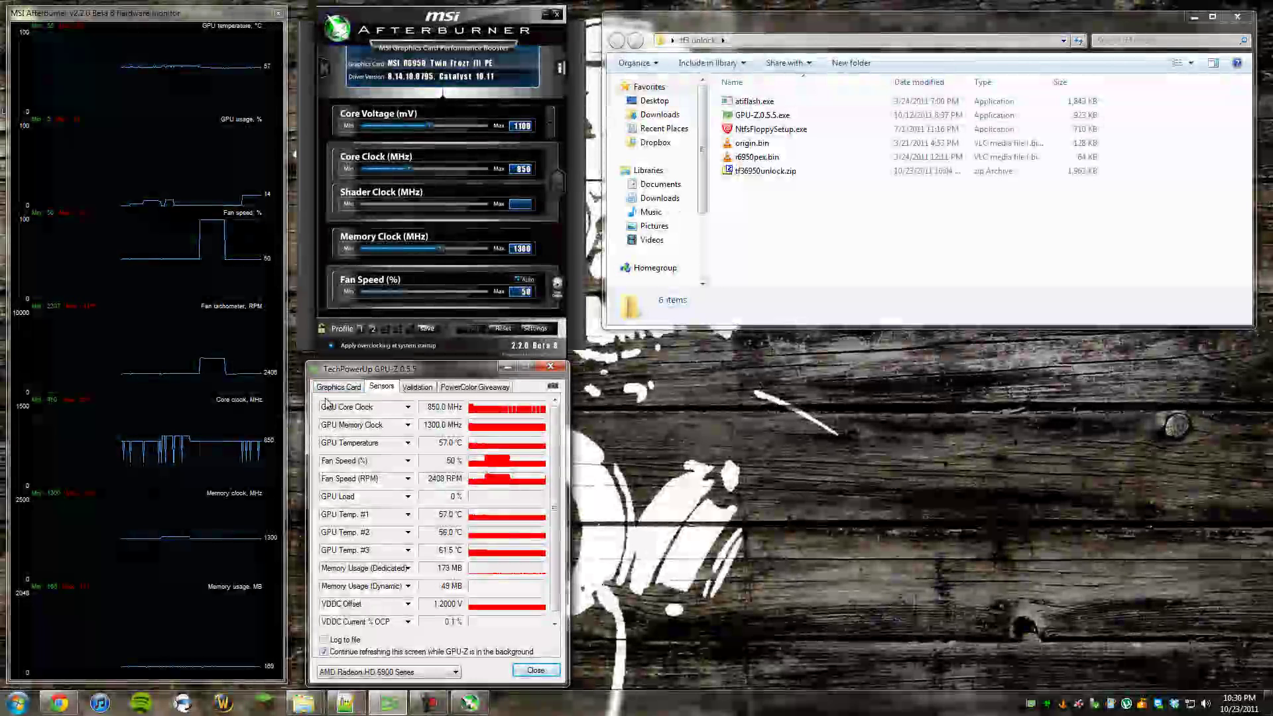
click(341, 387)
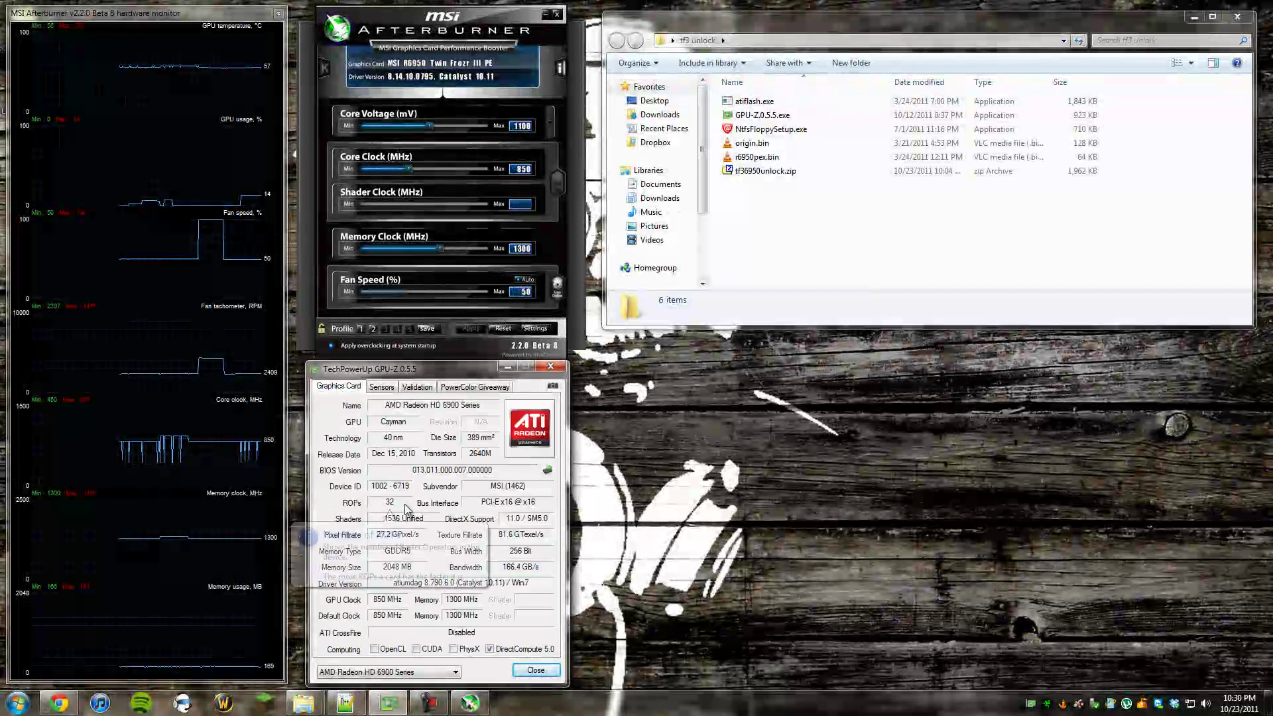
mouse_move(452, 480)
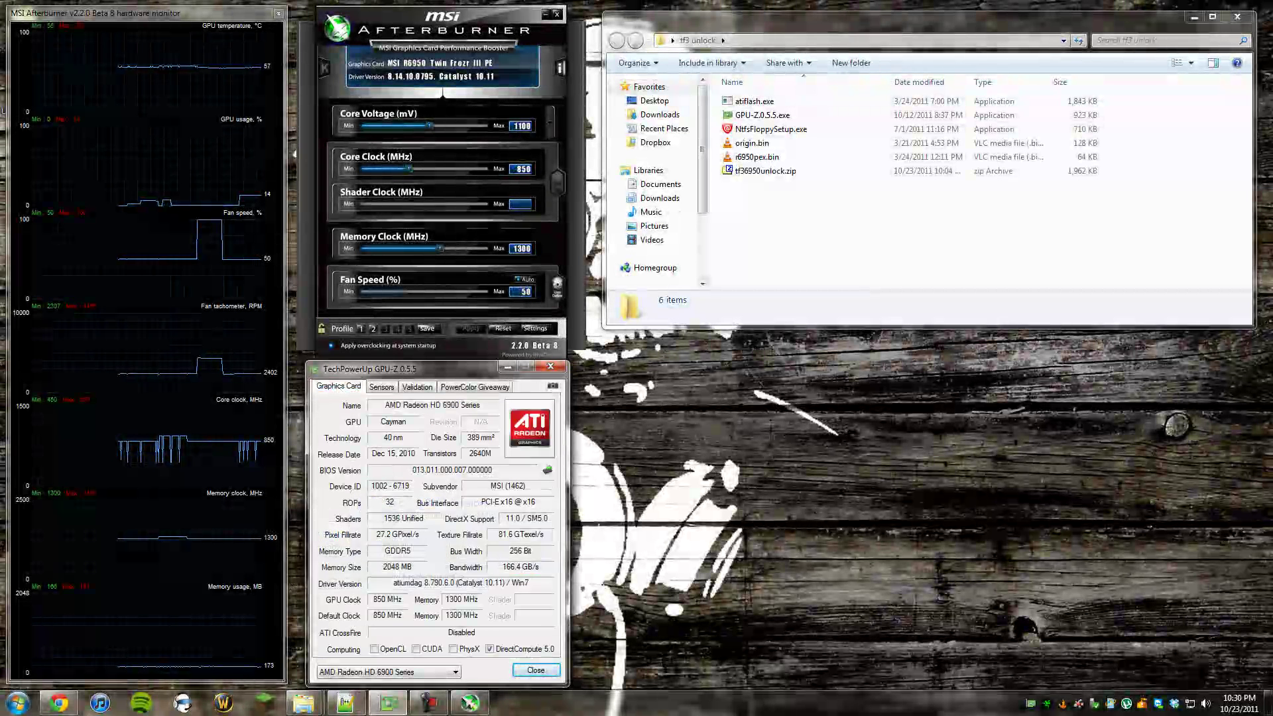